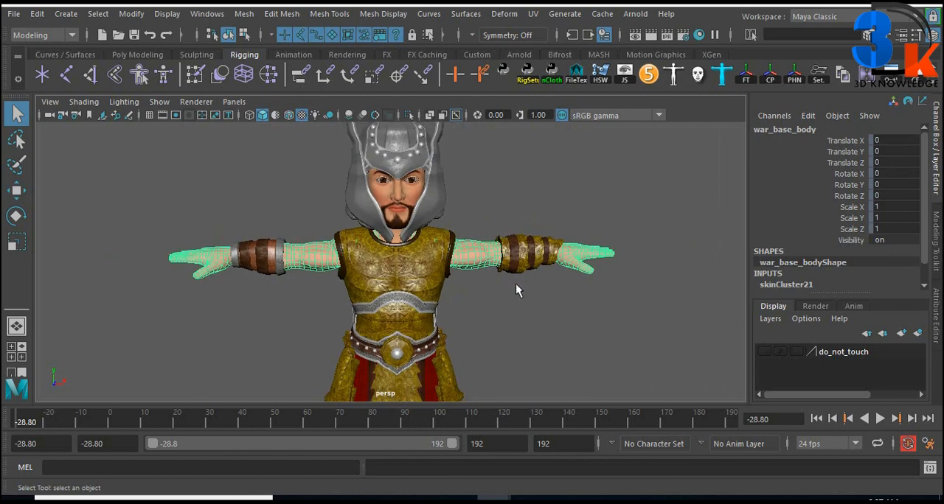
Open the list of all input operations for the war_base_body mesh and move its window clear of the character
left_click_drag(516, 285, 518, 290, "alt")
middle_click_drag(518, 290, 515, 280, "alt")
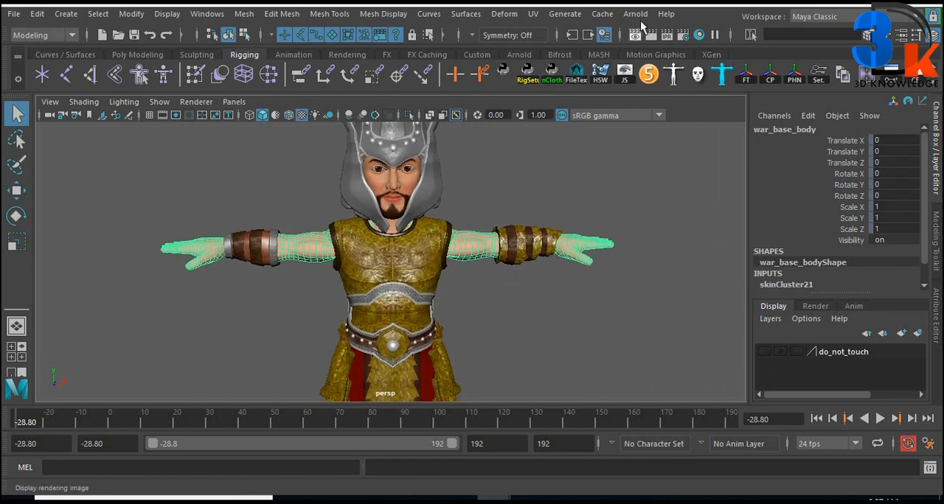
left_click(574, 36)
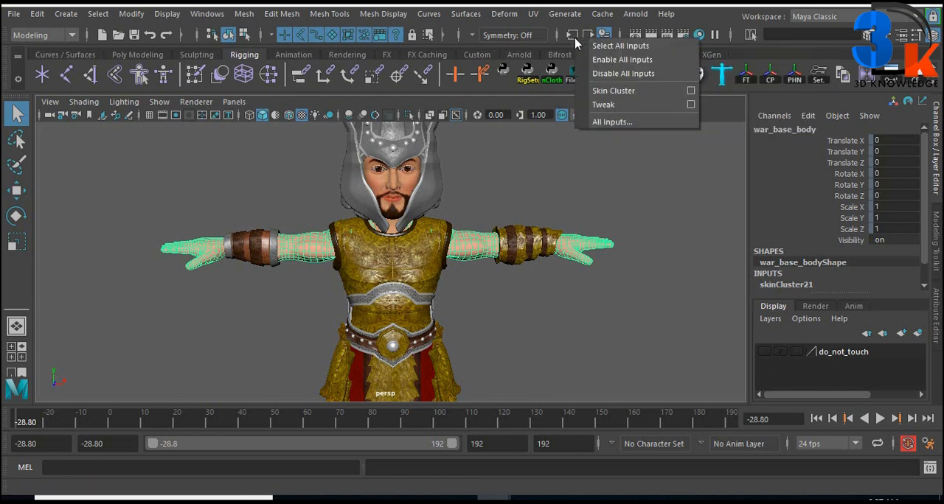
left_click(611, 123)
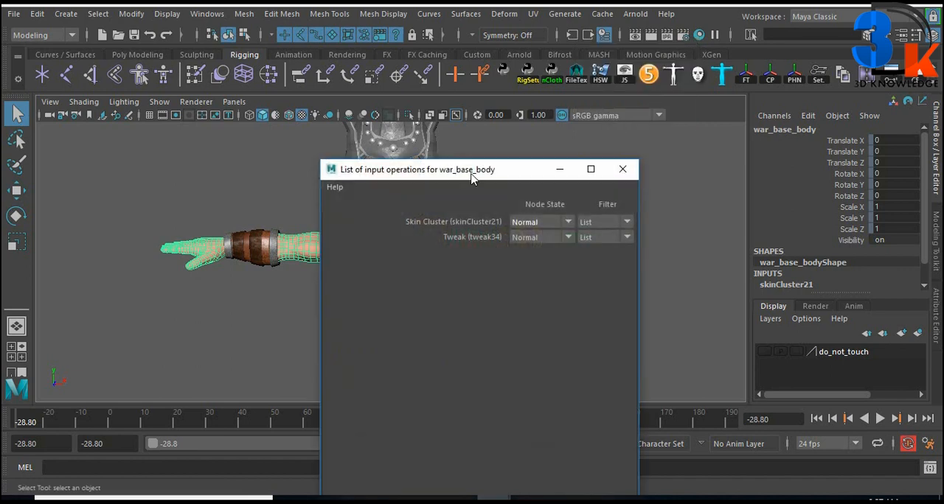
left_click_drag(469, 168, 658, 89)
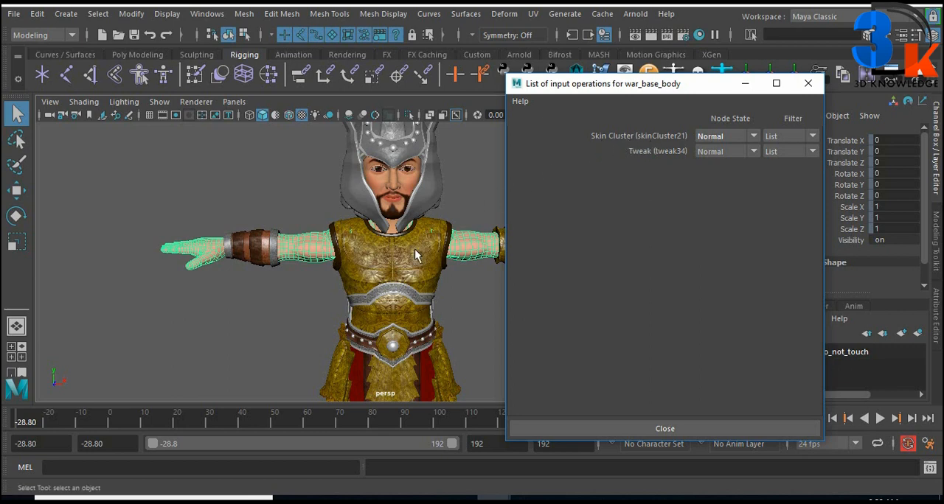
Select the face mesh to list its deformers and reposition the input operations window
middle_click_drag(413, 282, 358, 269, "alt")
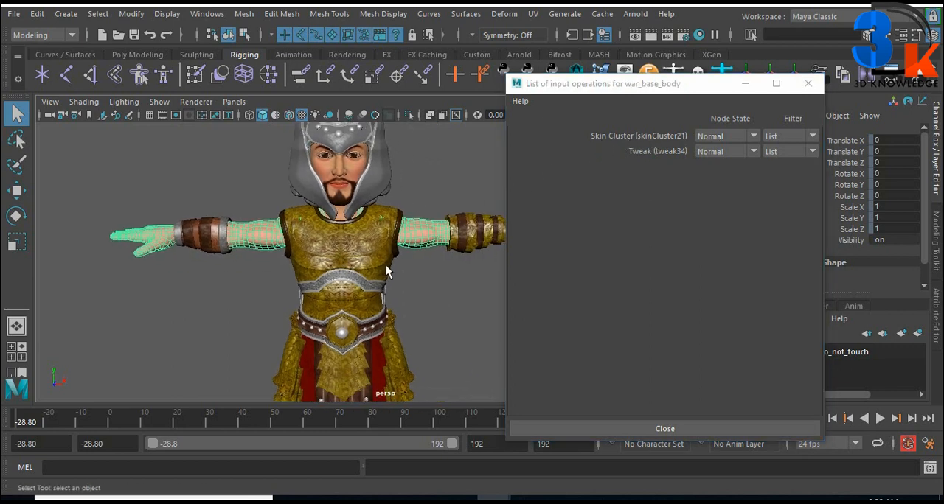
right_click_drag(386, 265, 405, 282, "alt")
middle_click_drag(408, 279, 321, 268, "alt")
left_click(427, 276)
left_click(414, 227)
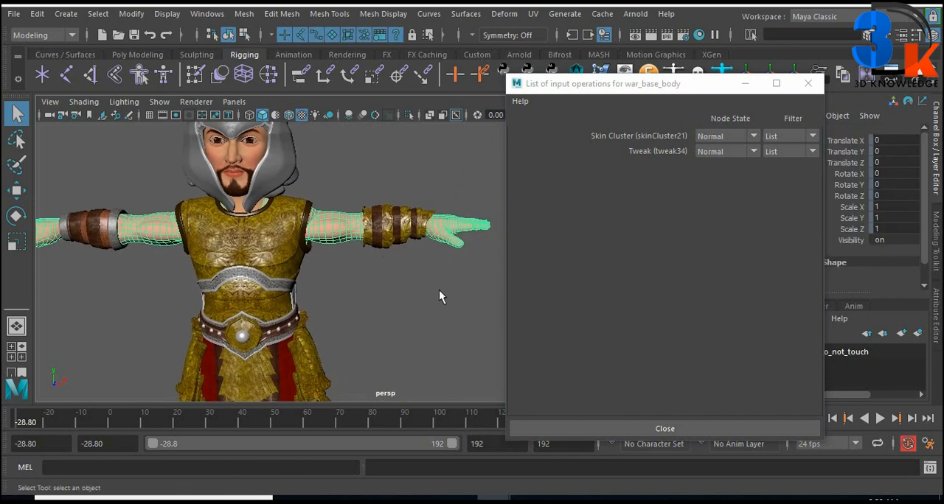
left_click_drag(429, 289, 402, 268, "alt")
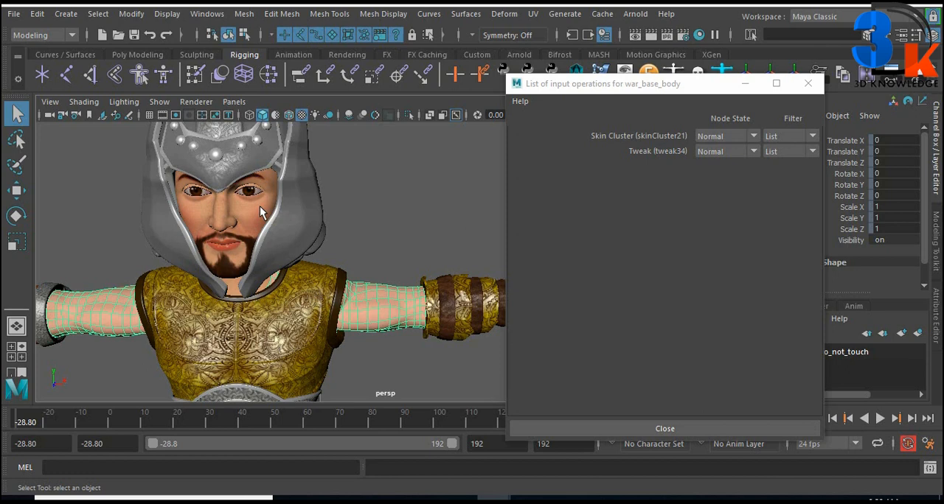
left_click(259, 207)
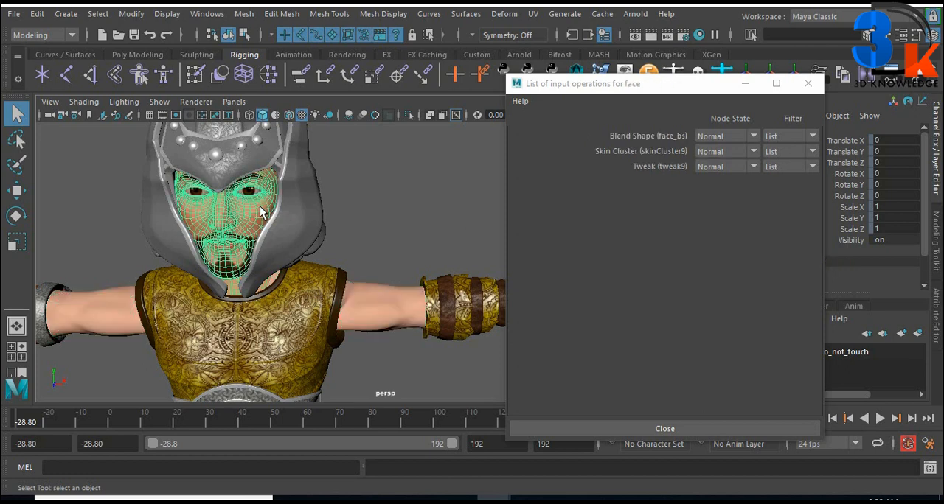
left_click_drag(655, 91, 553, 98)
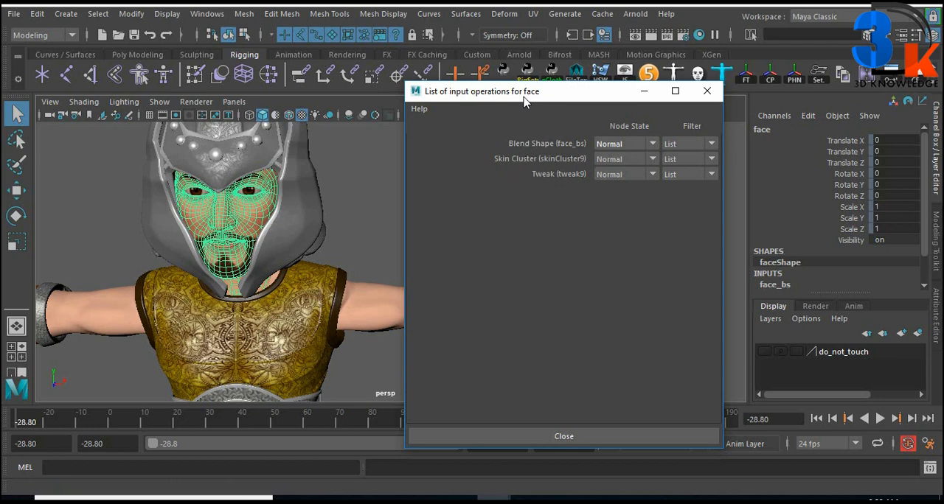
left_click_drag(525, 102, 633, 166)
Show the NURBS curves in the viewport so the rig's controls can be picked
left_click(160, 102)
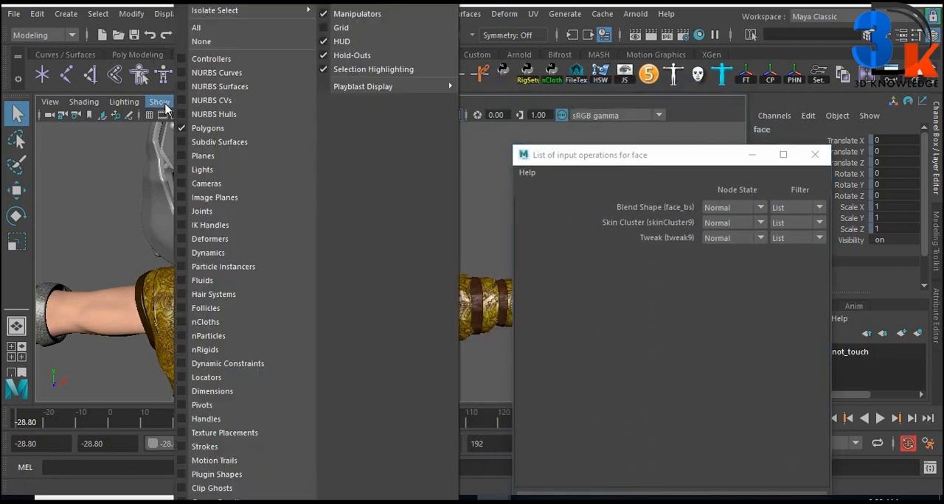
left_click(254, 69)
scroll(340, 236, "down", 2)
middle_click_drag(345, 325, 345, 284, "alt")
scroll(308, 234, "up", 1)
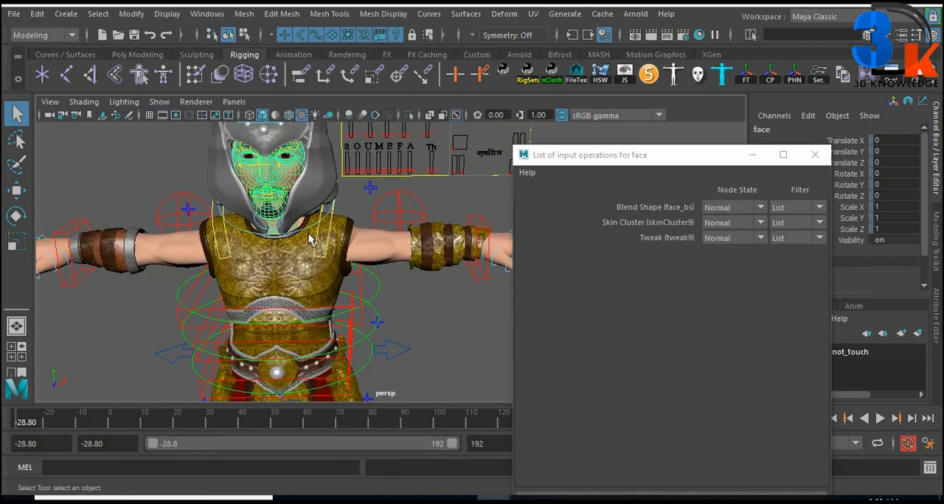
Rotate the root spine control FKRootSpine_M about -18.5 degrees around Z to test how the face follows the body
left_click(306, 231)
scroll(324, 234, "down", 2)
scroll(348, 253, "up", 1)
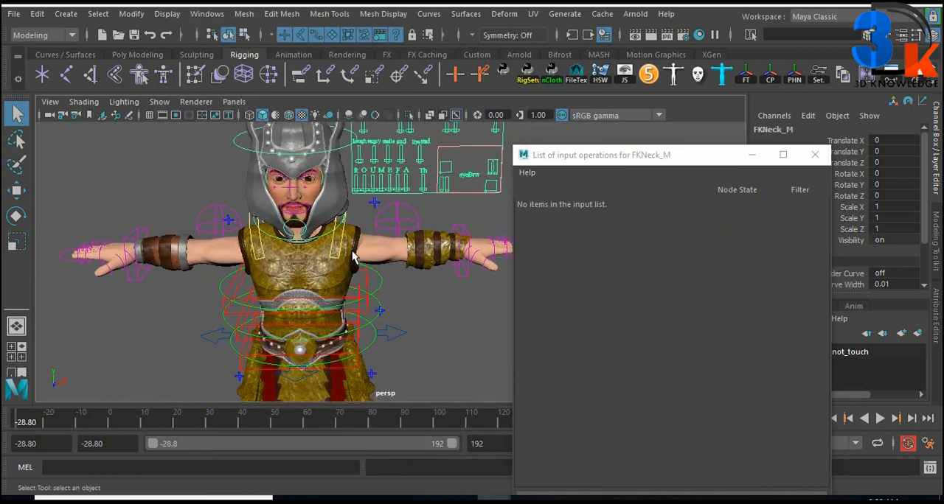
middle_click_drag(383, 210, 382, 188, "alt")
scroll(387, 222, "down", 2)
left_click(389, 266)
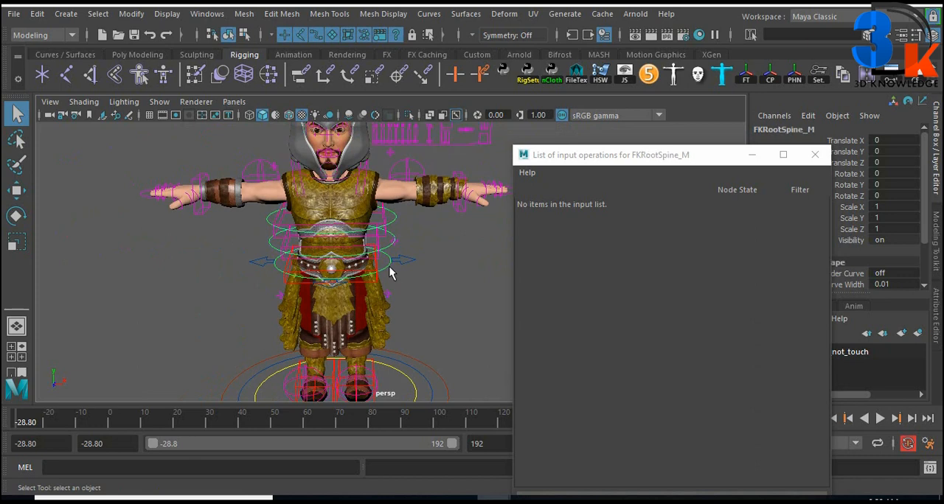
scroll(395, 288, "up", 1)
key("e")
left_click_drag(402, 257, 400, 253)
middle_click_drag(377, 207, 394, 258, "alt")
scroll(392, 277, "up", 2)
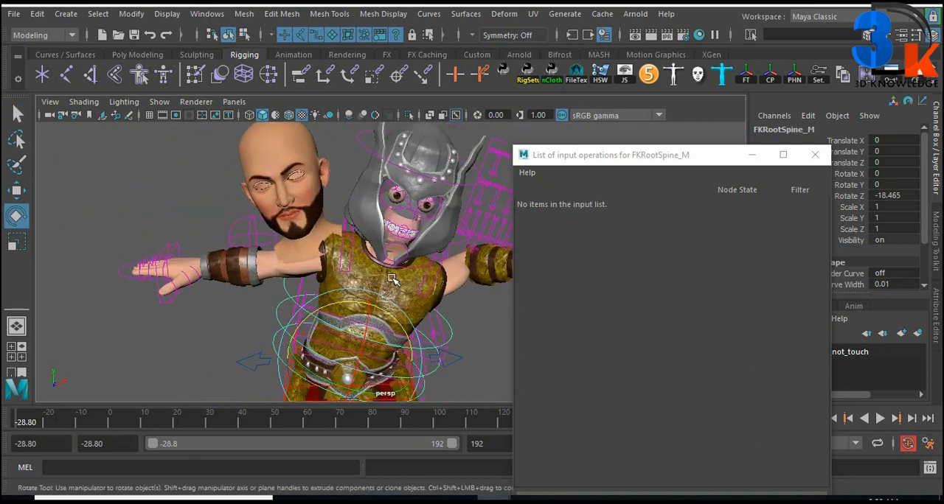
left_click_drag(349, 242, 281, 182, "alt")
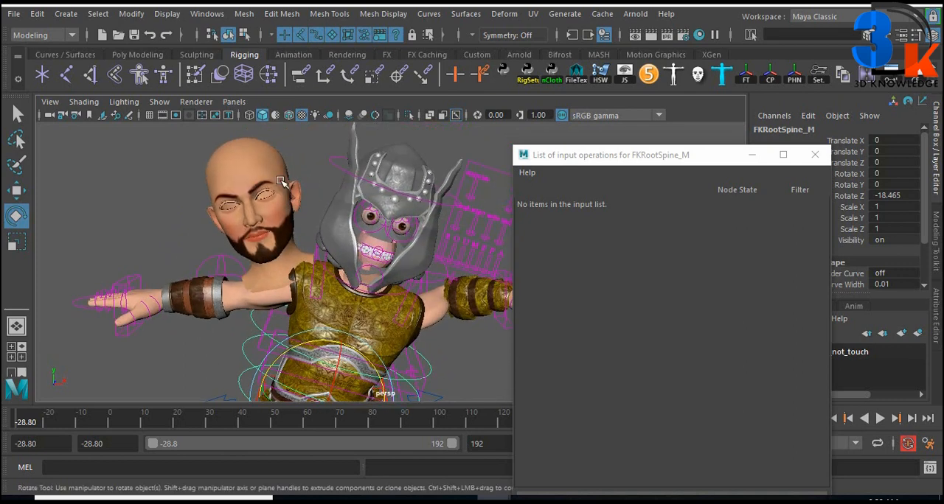
Select the displaced face mesh and the FKHead_M control to compare their input operations in the bent pose
left_click(281, 182)
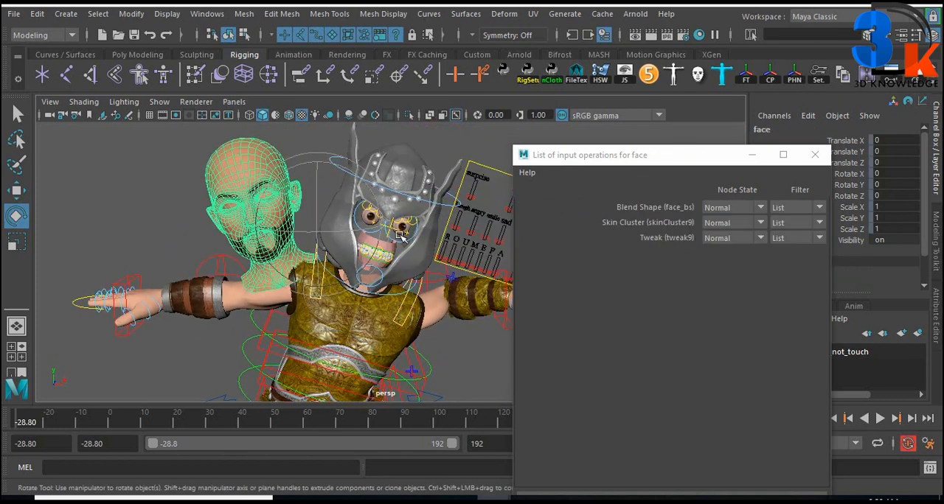
left_click_drag(400, 235, 420, 247, "alt")
left_click(441, 228)
key("ctrl+z")
left_click_drag(385, 289, 374, 267)
key("ctrl+z")
middle_click_drag(408, 285, 411, 275, "alt")
scroll(411, 275, "down", 3)
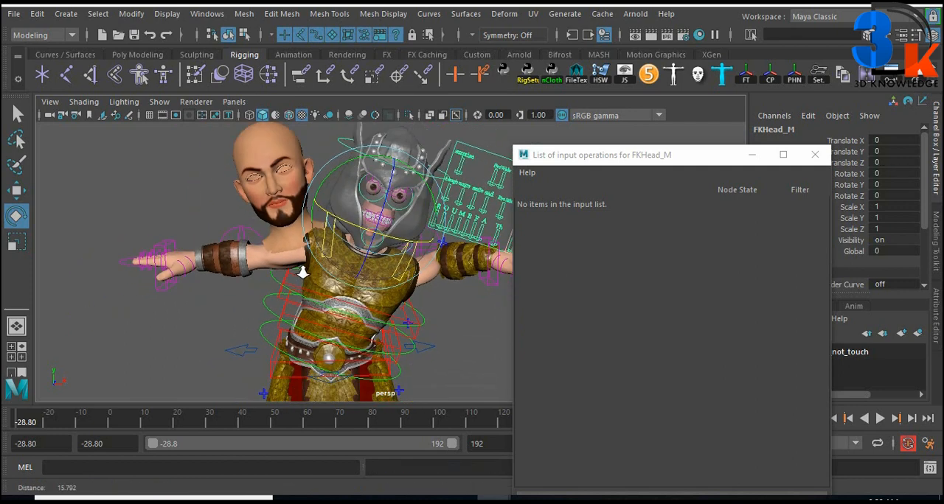
Hide the NURBS curves and select the displaced face mesh to list its input operations
left_click(159, 102)
left_click(218, 74)
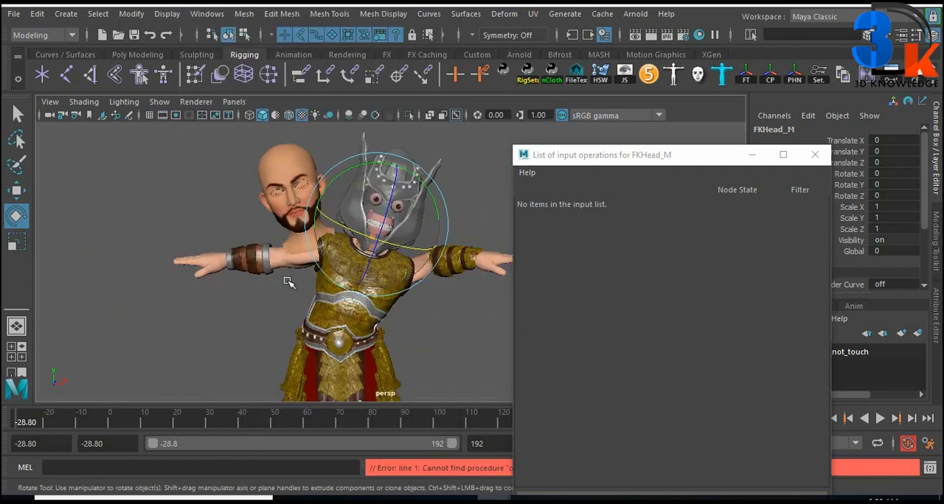
left_click(256, 316)
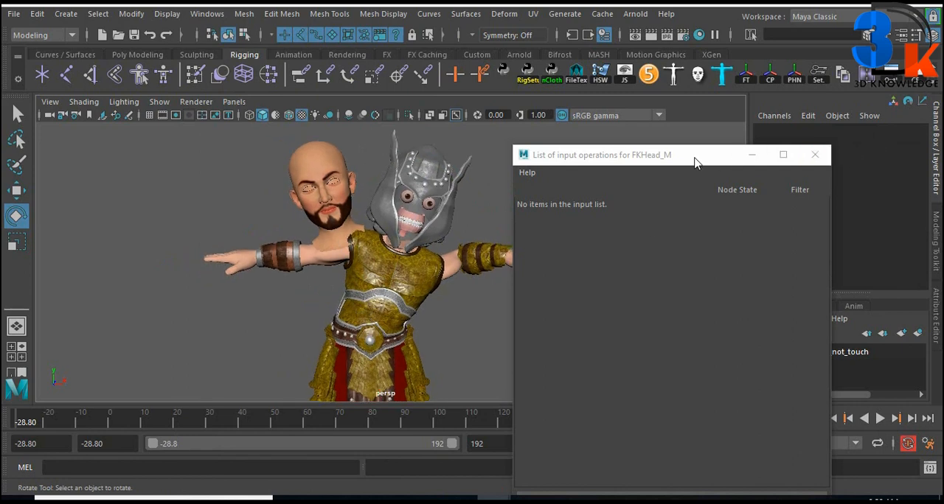
left_click_drag(693, 157, 797, 111)
left_click(320, 168)
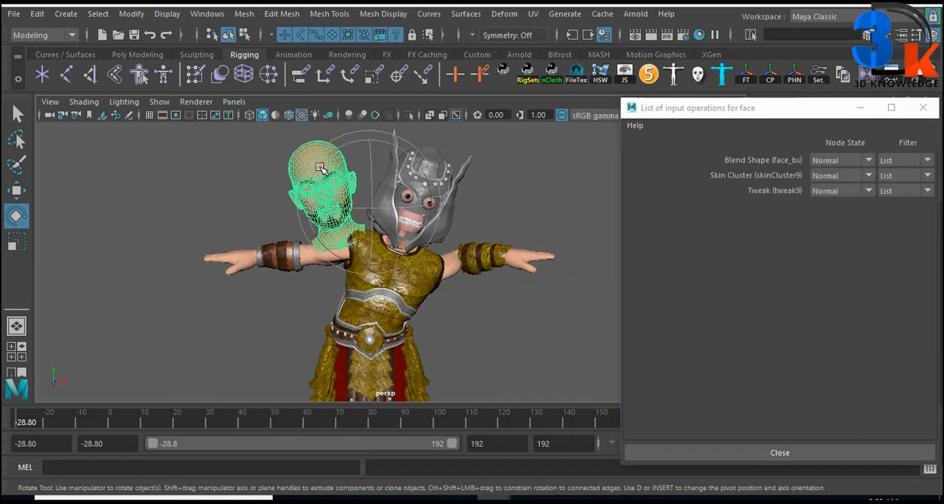
key("q")
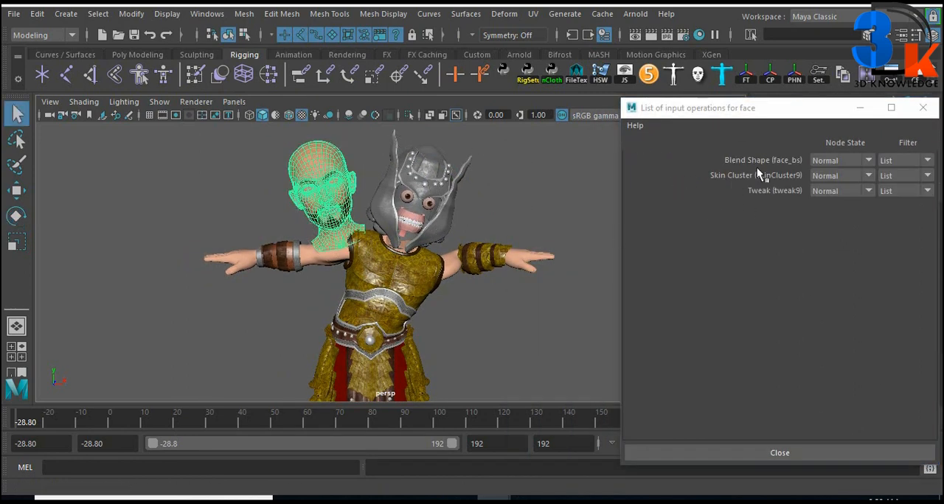
middle_click_drag(525, 281, 530, 278, "alt")
left_click(543, 319)
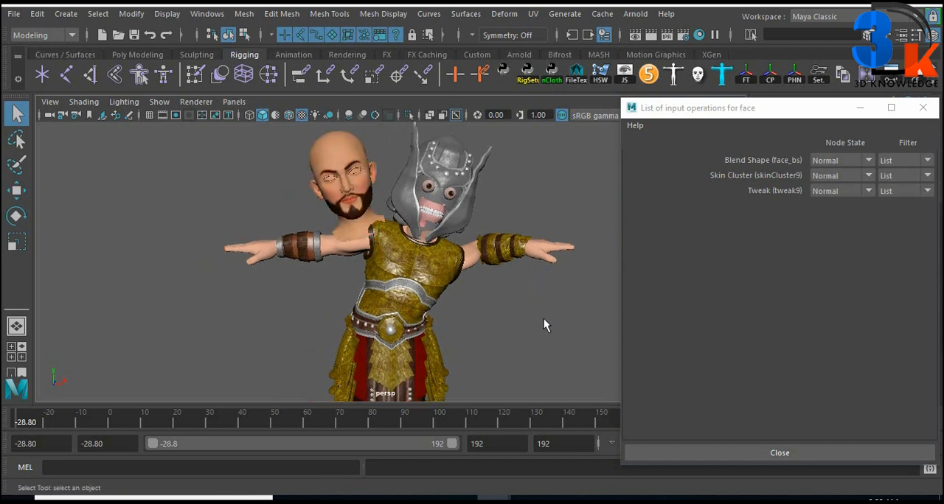
Reorder the face's deformers so that Skin Cluster (skinCluster9) sits above Blend Shape (face_bs), and check the face
left_click(736, 160)
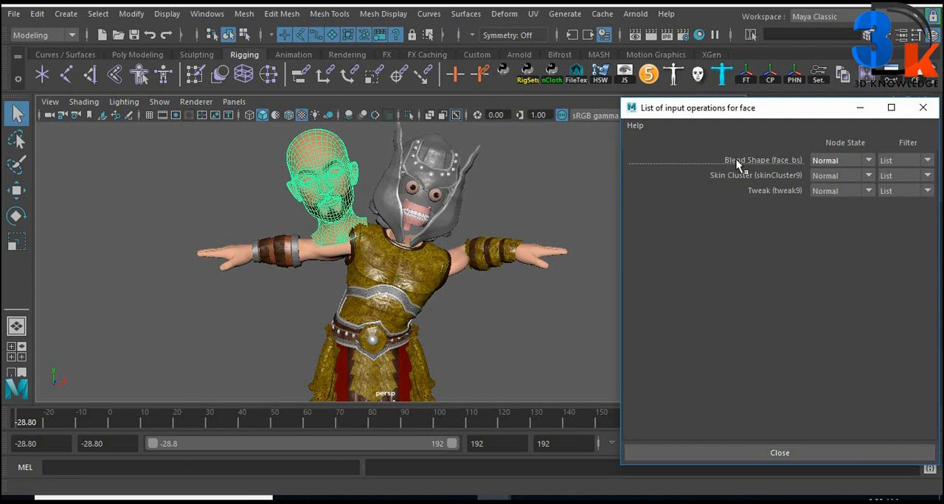
middle_click_drag(736, 159, 739, 177)
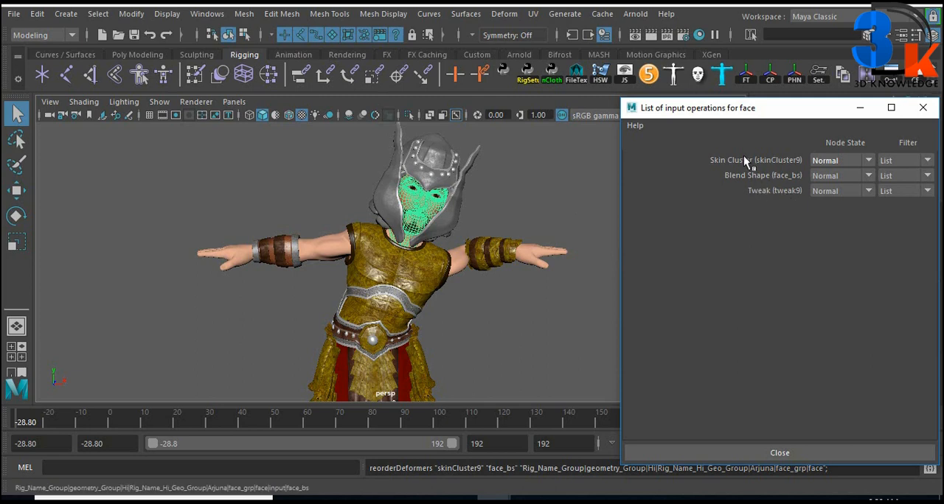
middle_click_drag(505, 259, 481, 274, "alt")
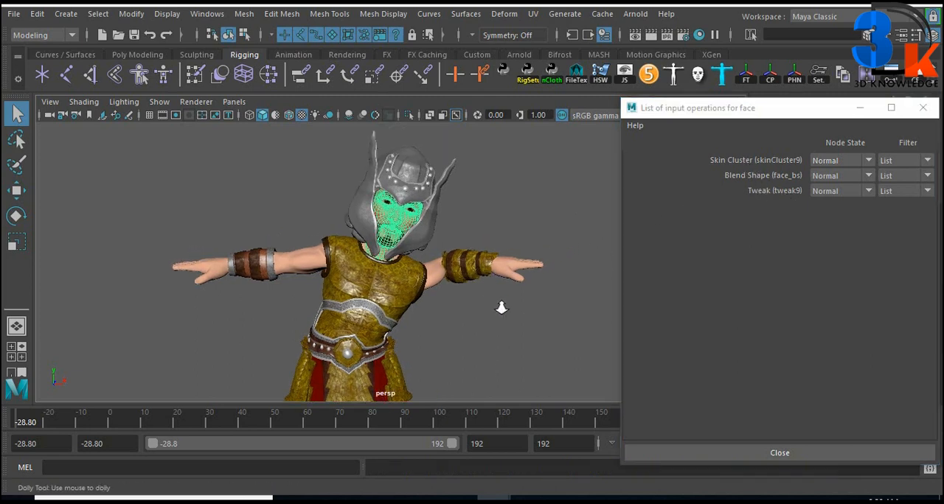
right_click_drag(499, 307, 499, 253, "alt")
middle_click_drag(499, 245, 482, 272, "alt")
right_click_drag(482, 272, 558, 265, "alt")
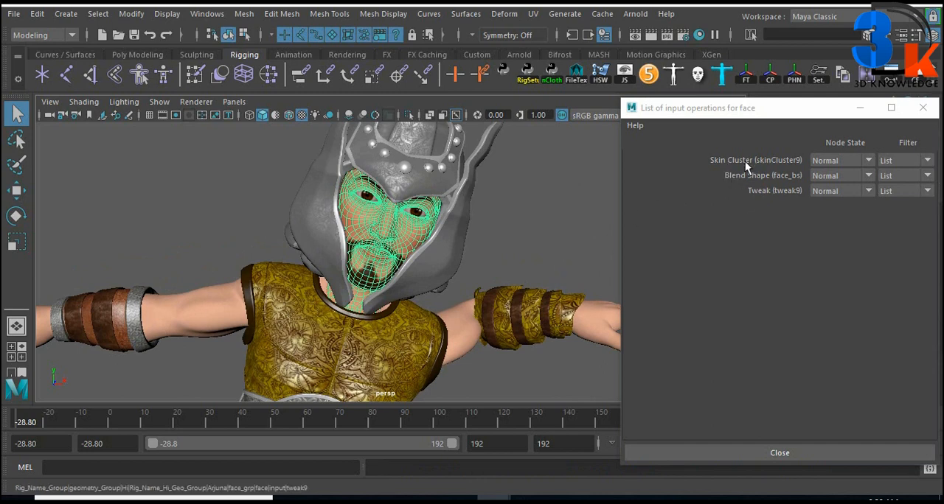
left_click_drag(487, 248, 464, 261, "alt")
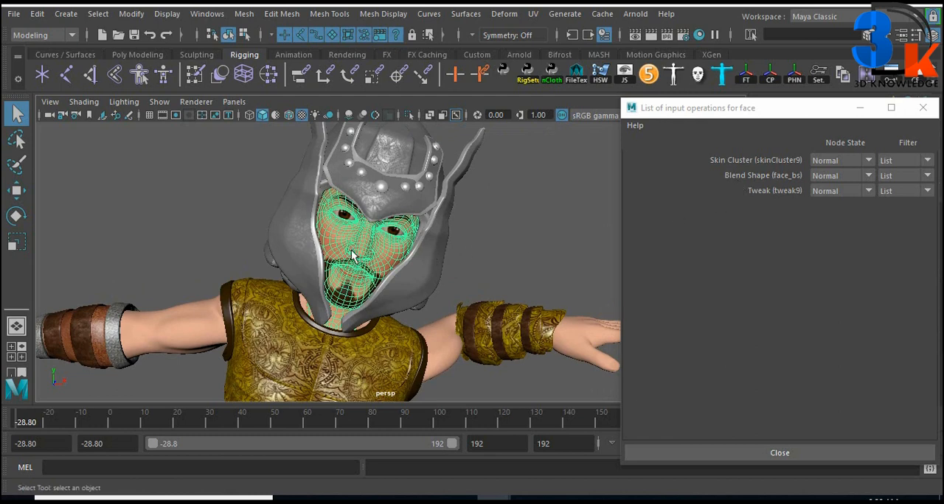
left_click_drag(539, 224, 469, 221, "alt")
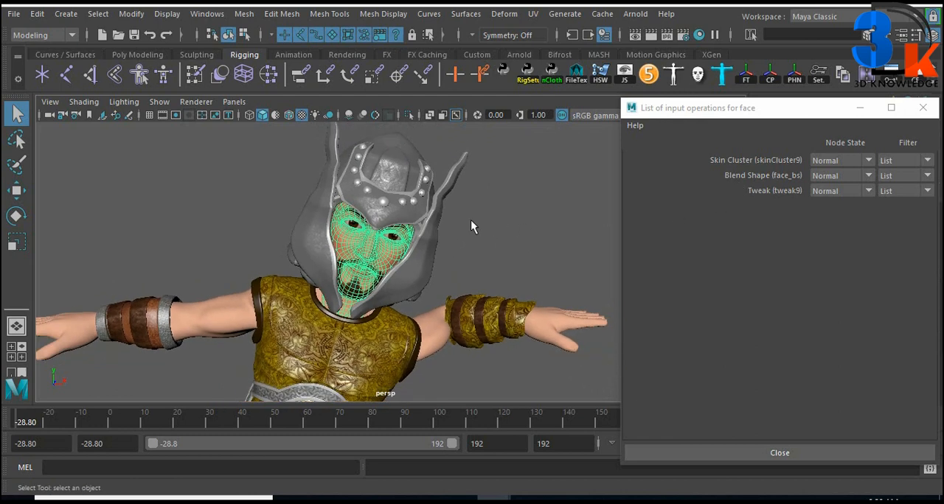
Show the NURBS curves again and close the list of input operations
left_click(471, 220)
left_click(159, 103)
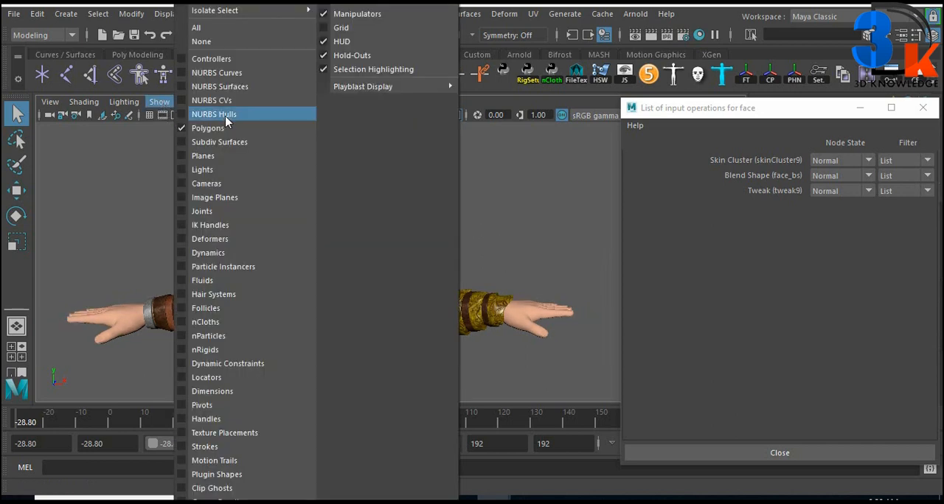
left_click(217, 75)
left_click(330, 187)
left_click_drag(803, 111, 560, 195)
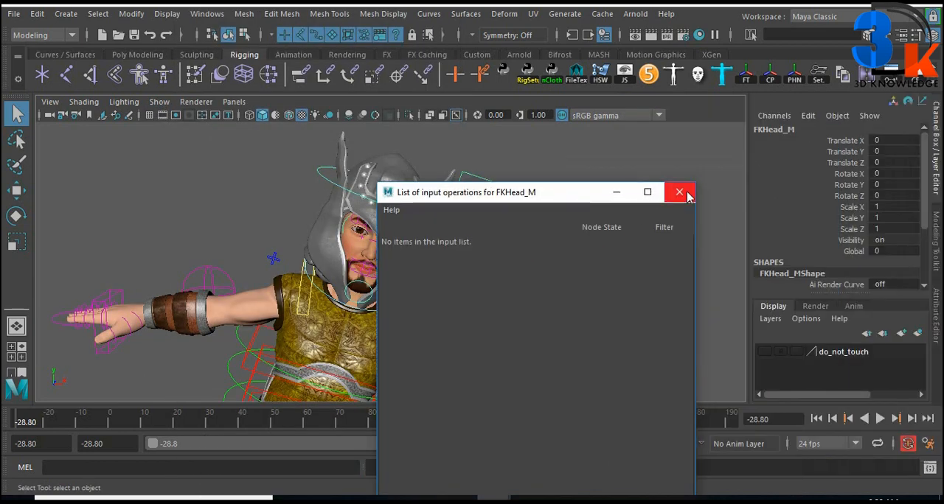
left_click(686, 194)
Select the root spine control FKRootSpine_M and set its Rotate Z to 0
middle_click_drag(434, 310, 490, 174, "alt")
left_click(457, 279)
left_click(880, 197)
type("0")
key("Return")
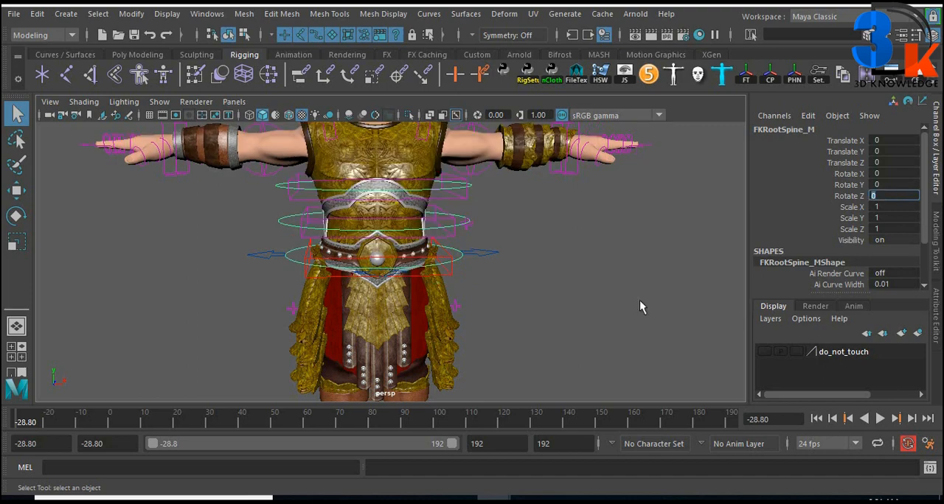
Select the face mesh, switch to the Rigging menu set and create a Delta Mush deformer on the face
middle_click_drag(426, 148, 435, 259, "alt")
scroll(434, 259, "up", 5)
left_click(395, 276)
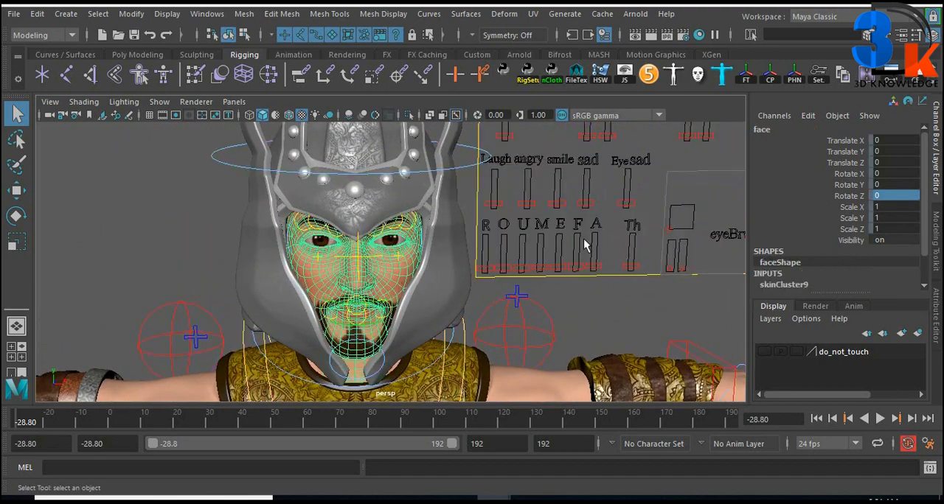
left_click(70, 35)
left_click(33, 62)
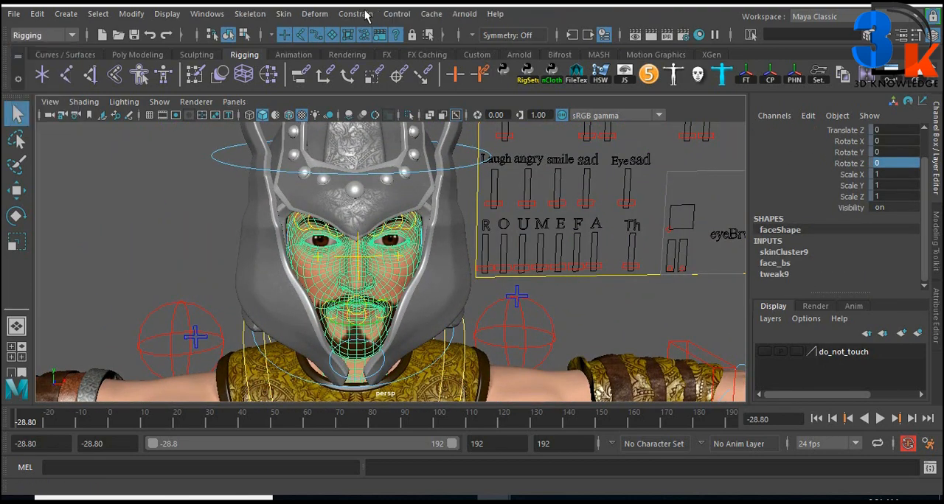
left_click(312, 19)
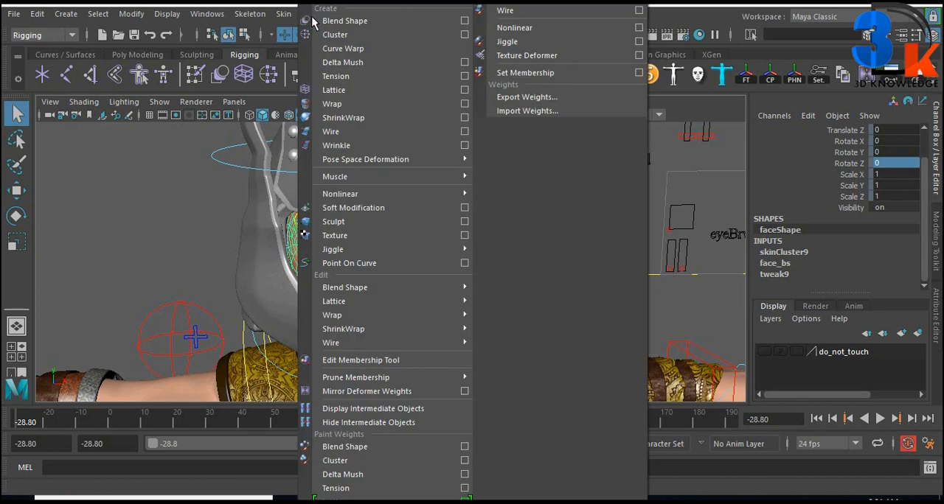
left_click(344, 63)
scroll(452, 297, "up", 1)
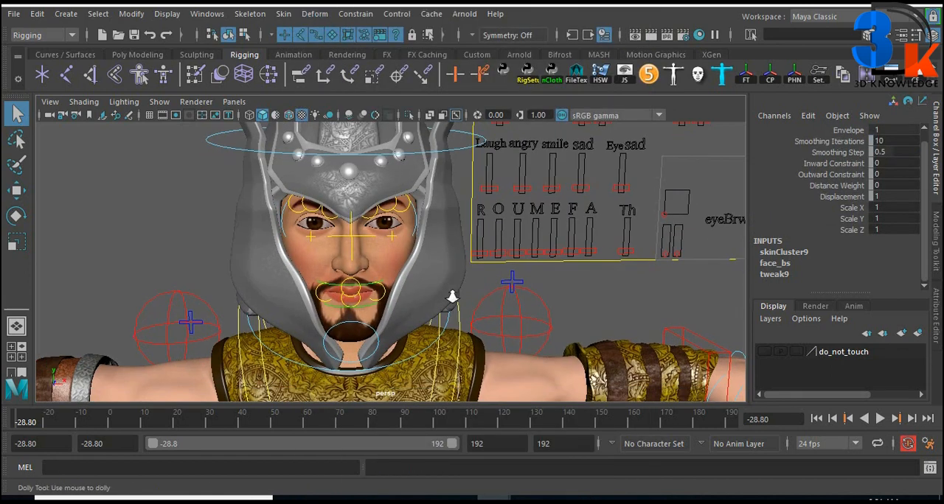
Select the face mesh and examine its list of input nodes, including deltaMush1
scroll(452, 297, "up", 2)
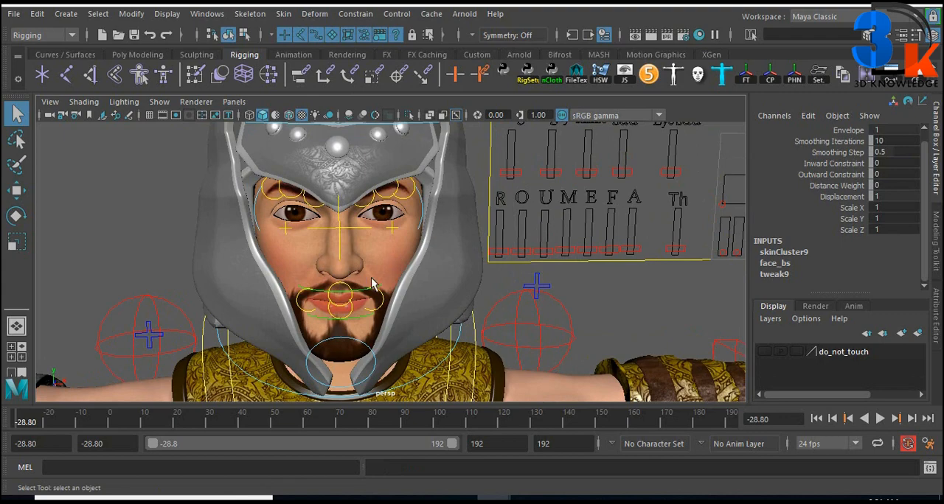
left_click(364, 269)
scroll(528, 274, "down", 2)
scroll(527, 274, "down", 1)
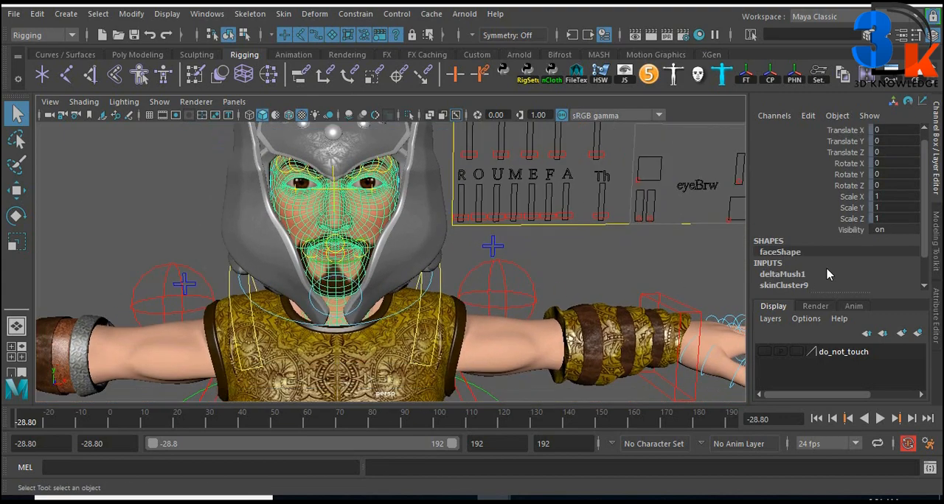
scroll(797, 265, "down", 2)
Select the surprise slider on the facial control board and try it on the face with the Move tool
scroll(460, 222, "up", 2)
scroll(462, 216, "up", 3)
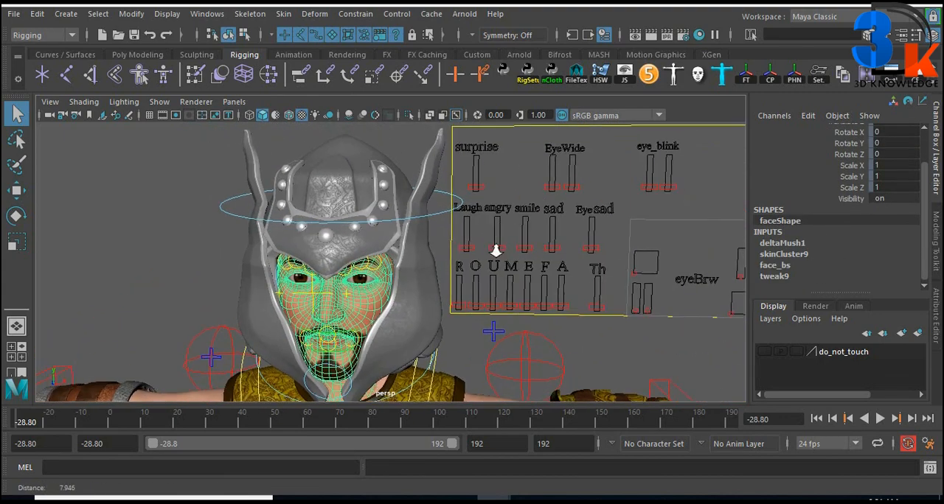
left_click(476, 183)
key("w")
middle_click_drag(473, 180, 509, 274)
scroll(509, 274, "down", 2)
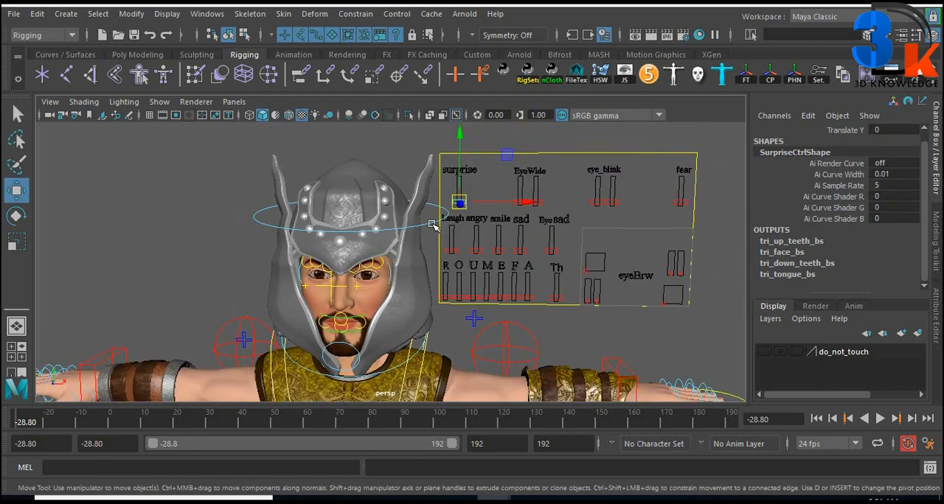
Rotate the head control FKHead_M to test the face deformation, and undo the rotation
left_click(432, 264)
scroll(432, 285, "up", 3)
key("e")
left_click_drag(374, 290, 445, 303)
key("ctrl+z")
Rotate the chest control FKChestSpine_M by about -22.7 degrees around Z to test the deformation, and undo the rotation
scroll(446, 305, "down", 3)
middle_click_drag(458, 397, 463, 345, "alt")
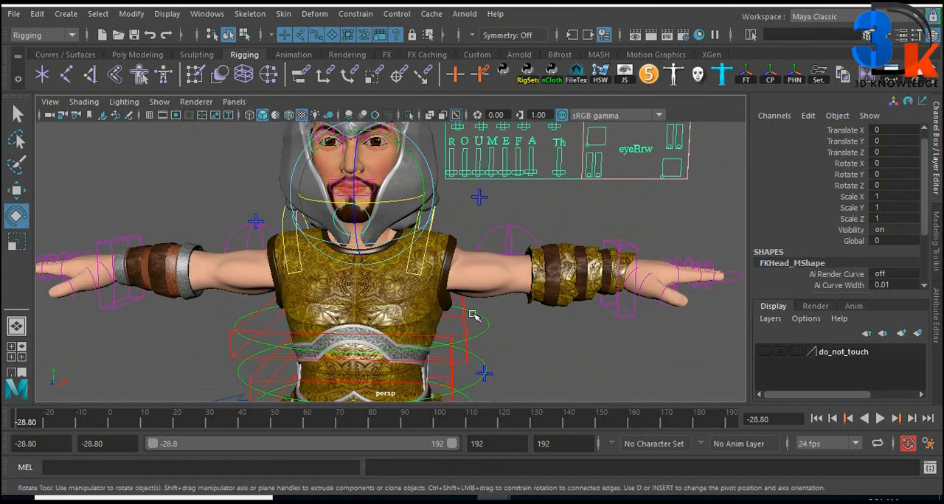
left_click(475, 315)
middle_click_drag(419, 285, 449, 339, "alt")
left_click_drag(428, 330, 455, 345)
key("ctrl+z")
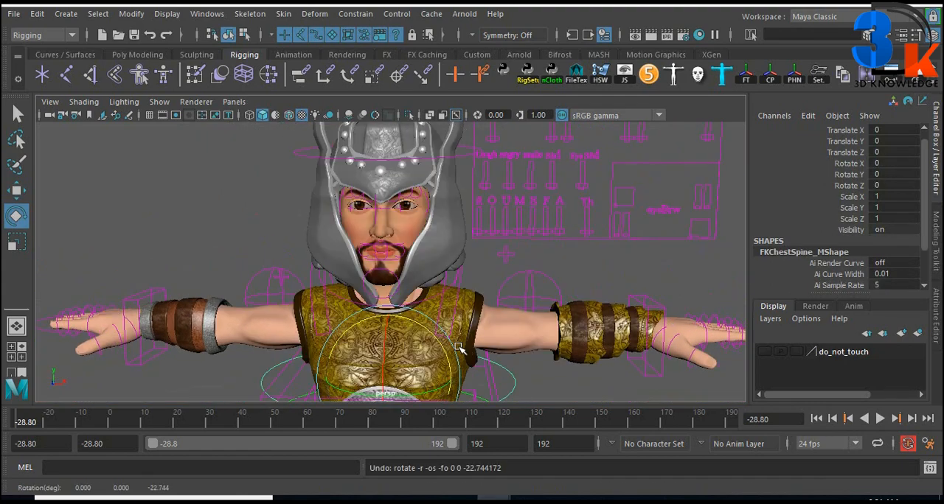
Select the face mesh and open the full list of its input operations
scroll(461, 313, "up", 3)
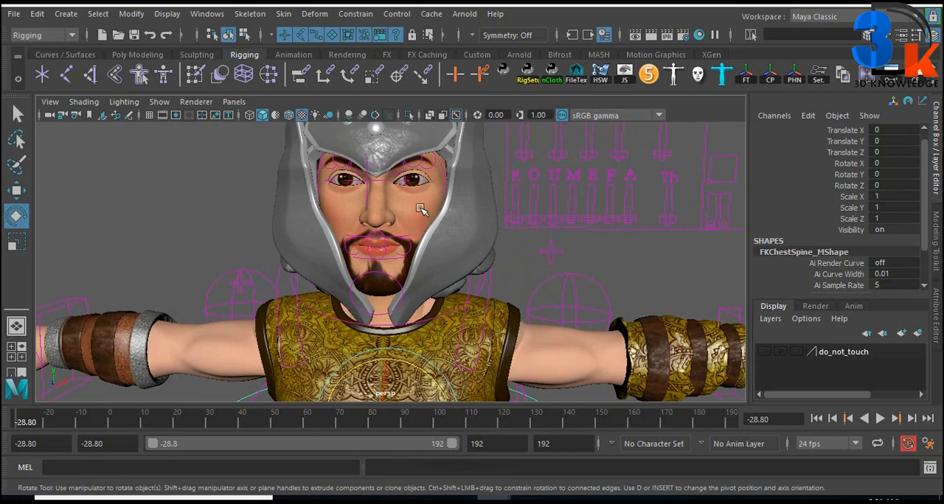
left_click(426, 212)
left_click(572, 35)
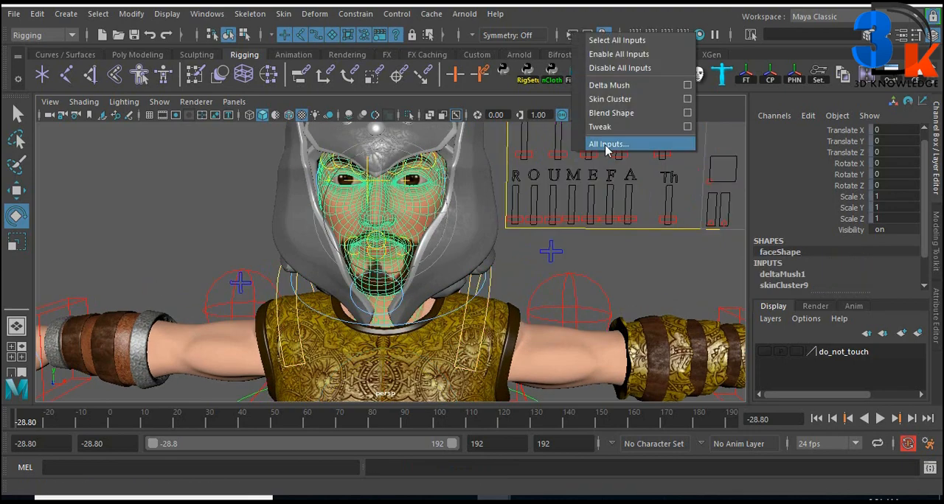
left_click(608, 144)
left_click_drag(483, 191, 610, 89)
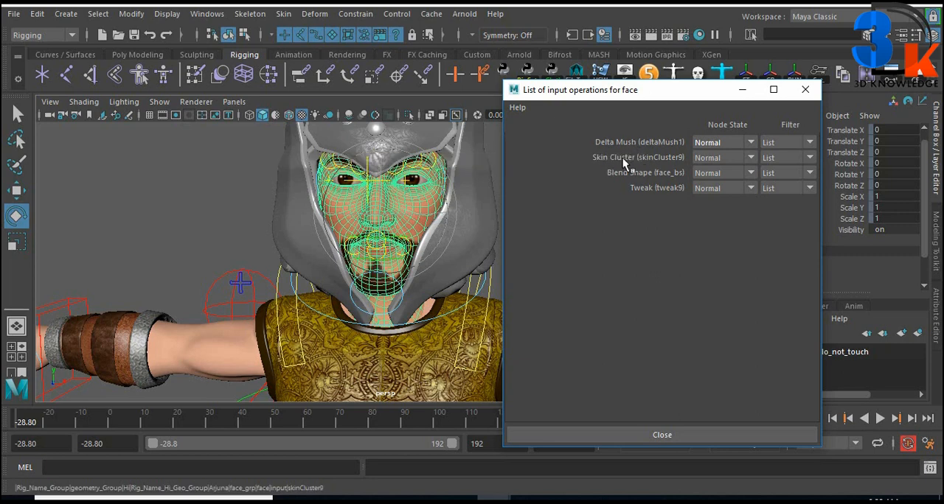
Select the laugh slider on the facial control board and try it on the face with the Move tool
right_click_drag(345, 249, 297, 240, "alt")
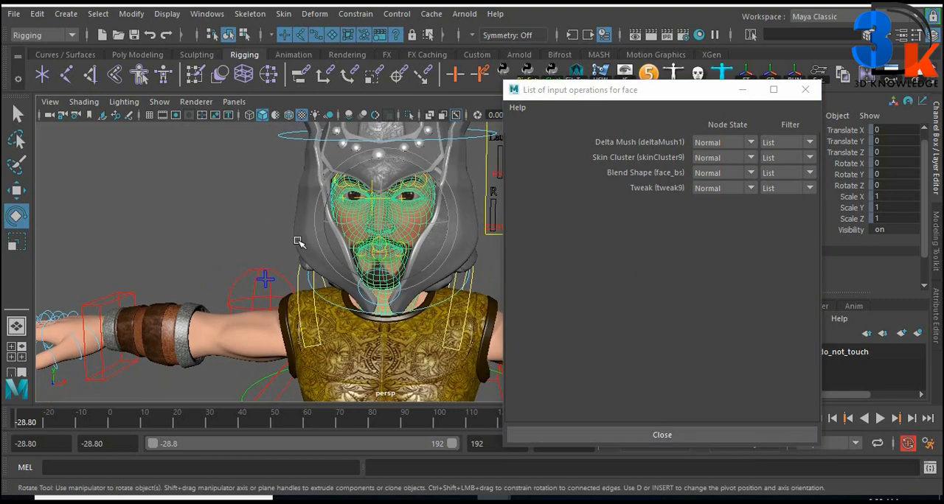
middle_click_drag(289, 193, 222, 198, "alt")
left_click(226, 203)
left_click(434, 183)
key("w")
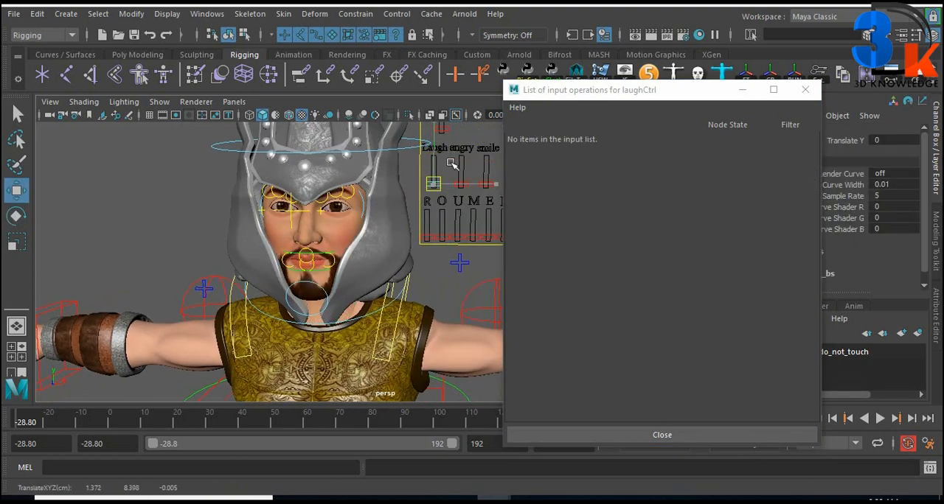
middle_click_drag(480, 206, 373, 242, "alt")
scroll(373, 242, "down", 2)
Try the right eye_blink, Eye sad and left EyeWide sliders on the face
left_click(484, 190)
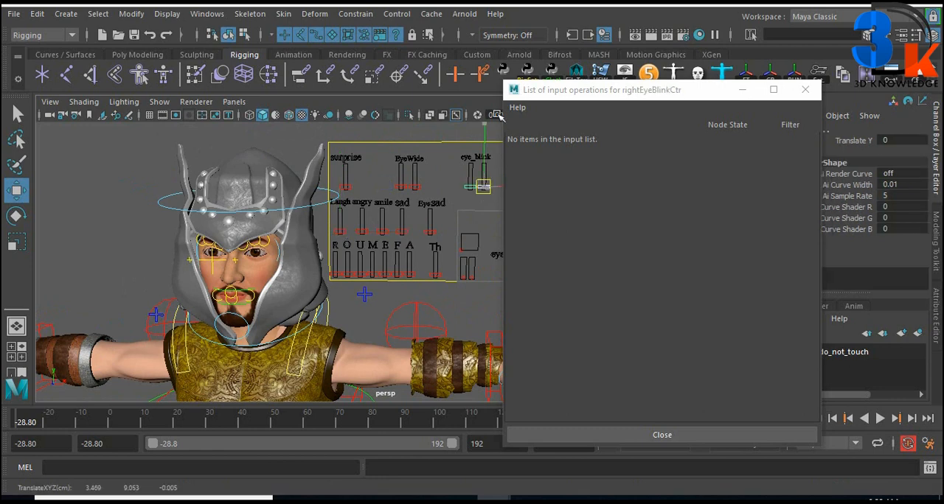
scroll(457, 273, "up", 4)
left_click(454, 182)
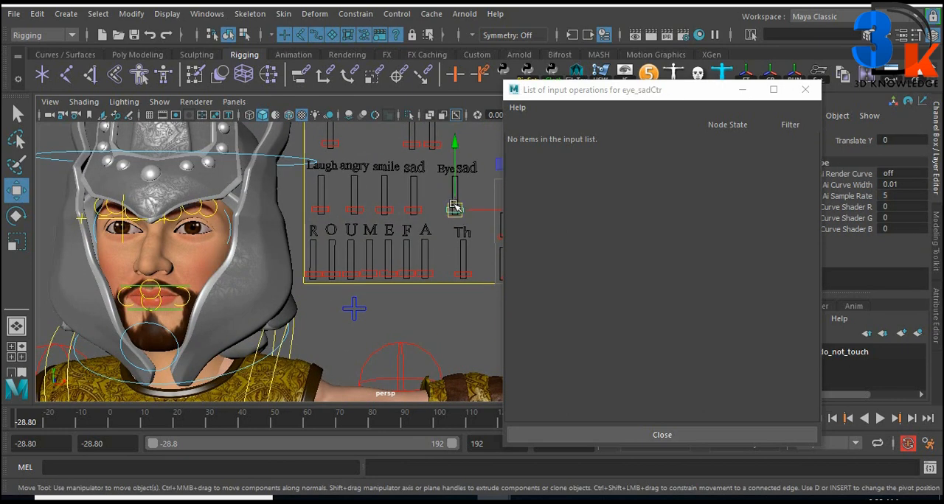
left_click_drag(472, 117, 454, 295)
middle_click_drag(355, 194, 376, 256, "alt")
left_click_drag(404, 200, 440, 213)
scroll(355, 294, "down", 2)
middle_click_drag(383, 379, 422, 326, "alt")
scroll(339, 287, "up", 4)
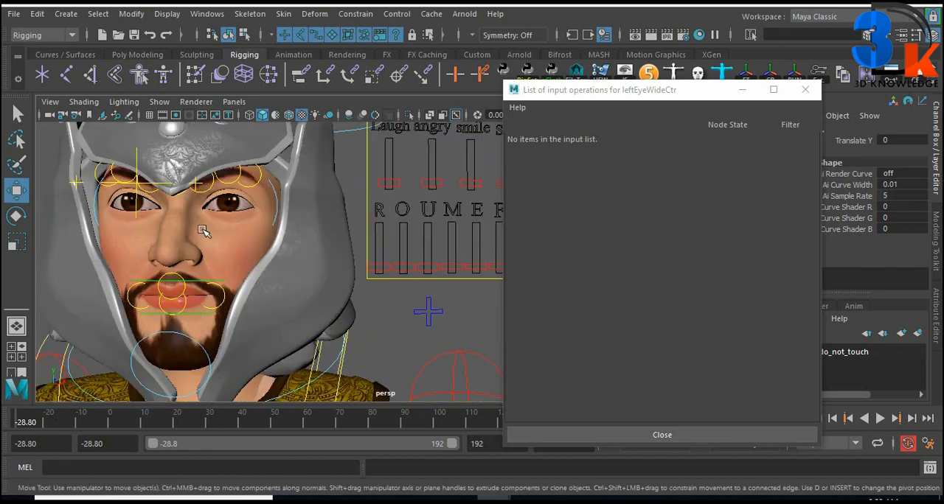
Select the face mesh, expand the attributes of deltaMush1 and open its Smoothing Iterations for editing
left_click(155, 239)
left_click_drag(627, 89, 560, 9)
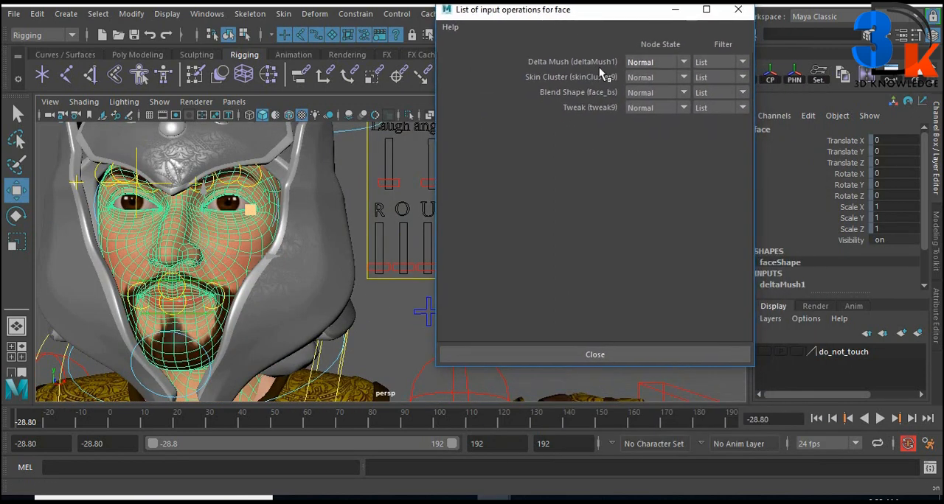
scroll(802, 284, "down", 1)
left_click(803, 250)
scroll(807, 255, "down", 1)
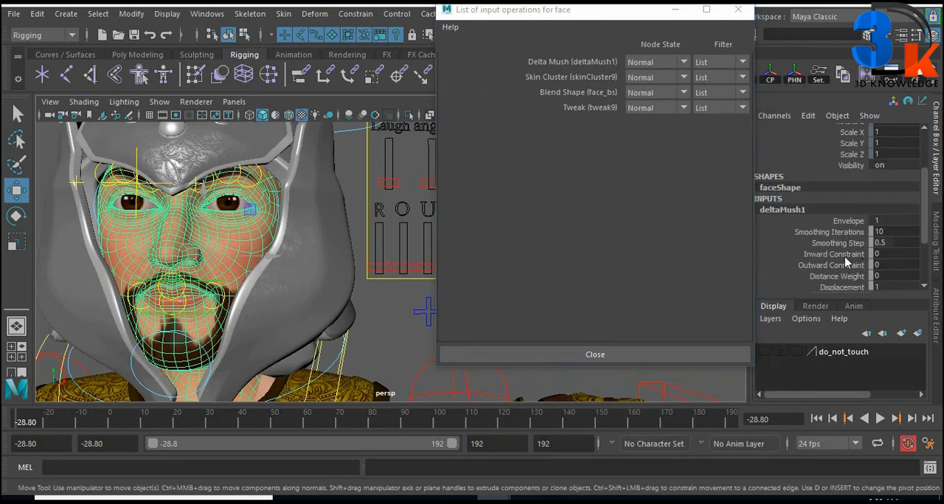
double_click(892, 233)
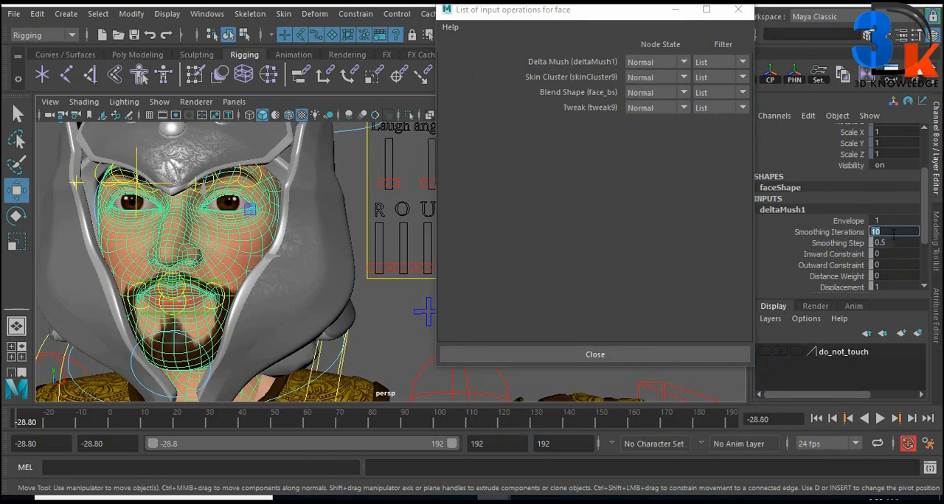
left_click_drag(522, 9, 612, 234)
Select both eye_blink sliders and raise them to close the eyelids, framing the eyes closely
middle_click_drag(414, 165, 404, 273, "alt")
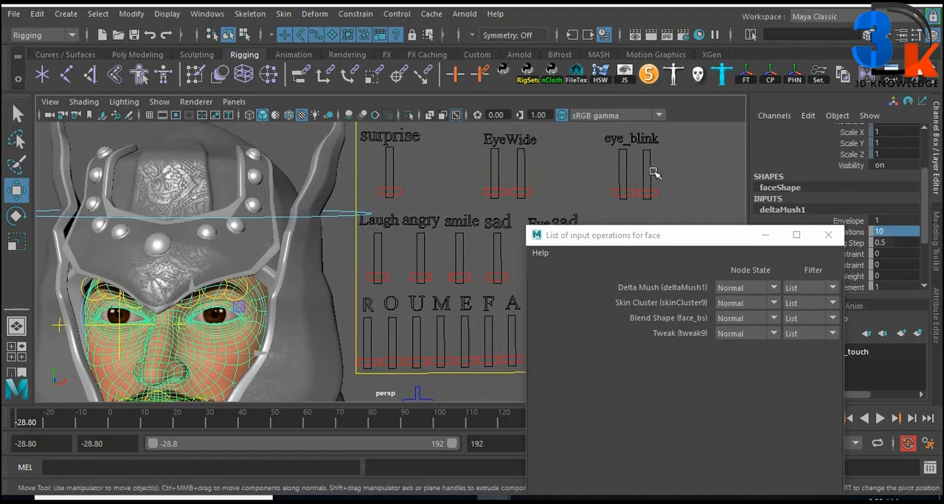
left_click_drag(604, 166, 693, 201)
left_click_drag(646, 129, 652, 74)
middle_click_drag(289, 252, 377, 163, "alt")
right_click_drag(378, 162, 388, 272, "alt")
Select the face mesh again and expand the attributes of its deltaMush1 input
left_click(202, 260)
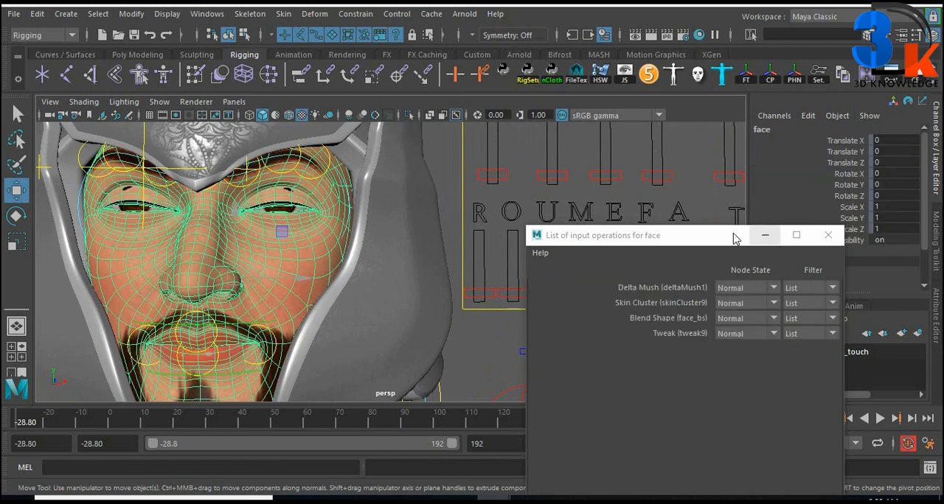
left_click_drag(698, 239, 577, 351)
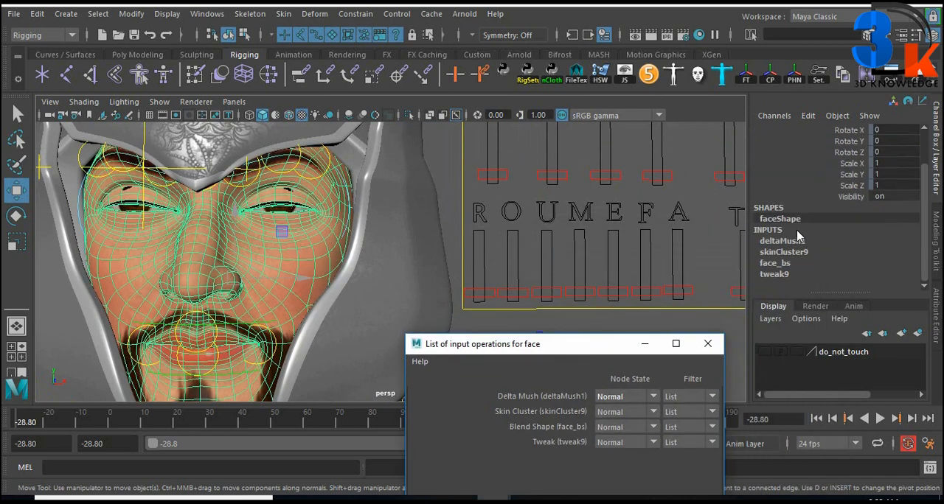
scroll(801, 233, "down", 3)
left_click(800, 241)
Set deltaMush1's Envelope to 0 and back to 1 to compare how the eyelids close
double_click(883, 251)
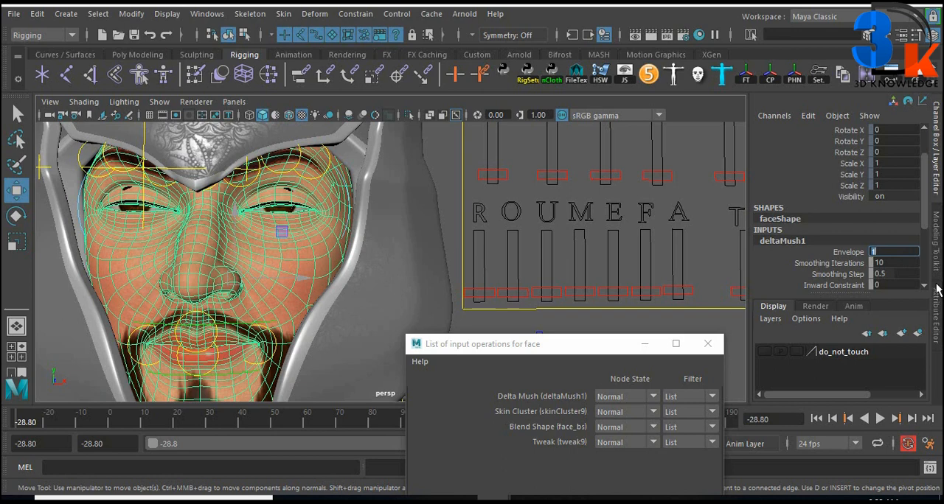
type("0")
key("Return")
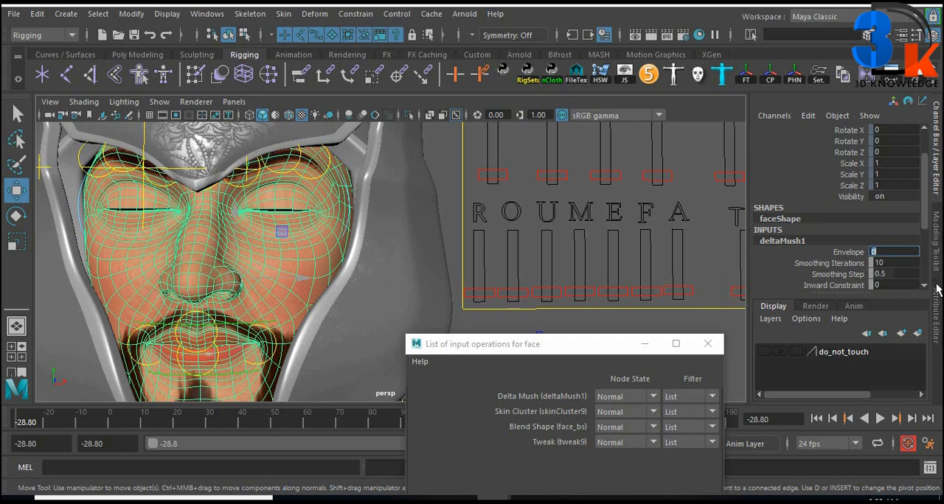
key("Return")
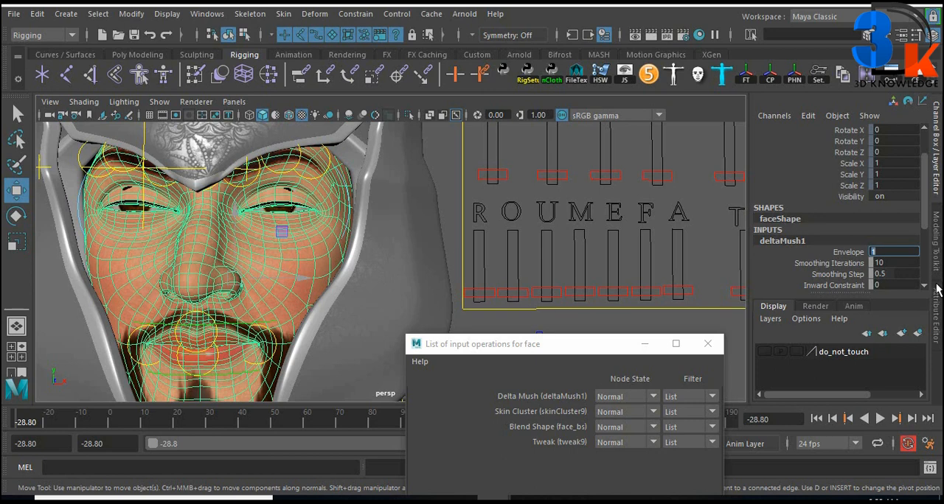
Set deltaMush1's Smoothing Iterations to 3
left_click(900, 264)
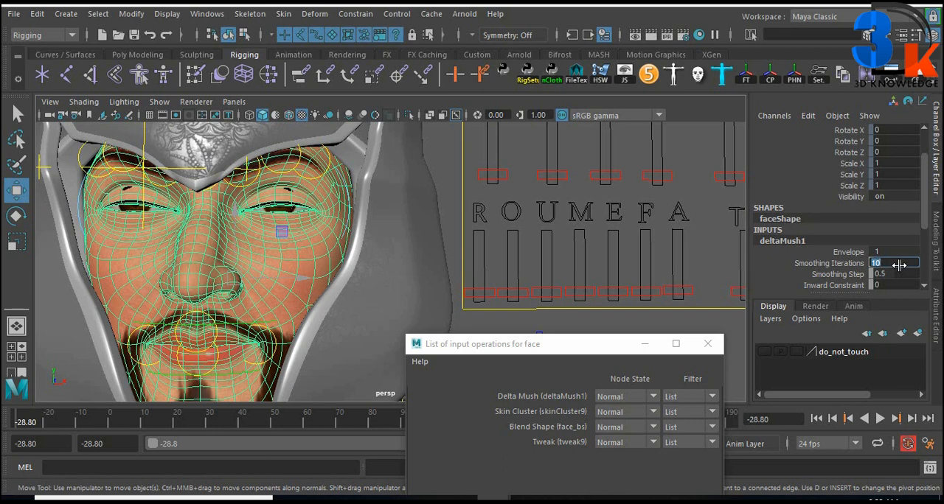
type("2")
key("Return")
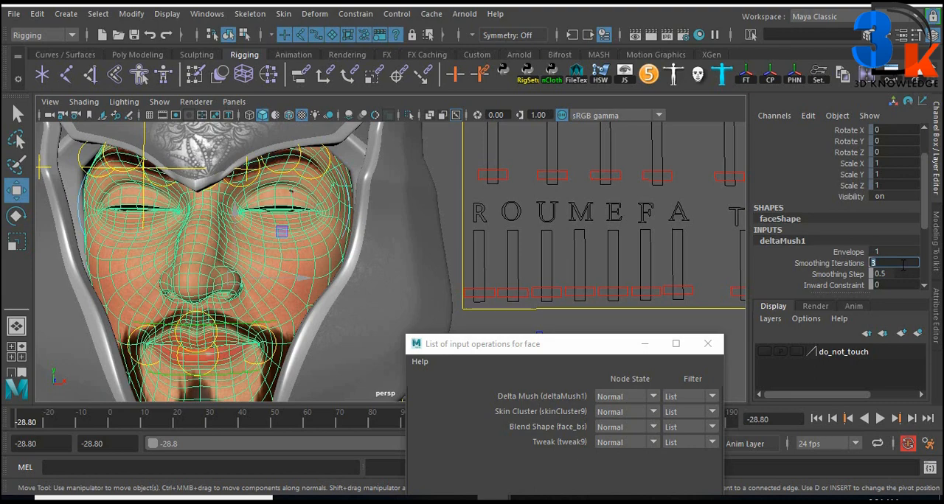
Select the body mesh war_base_body and create a Delta Mush deformer on it
right_click_drag(374, 223, 290, 273, "alt")
middle_click_drag(290, 273, 201, 184, "alt")
left_click(306, 263)
left_click(473, 345)
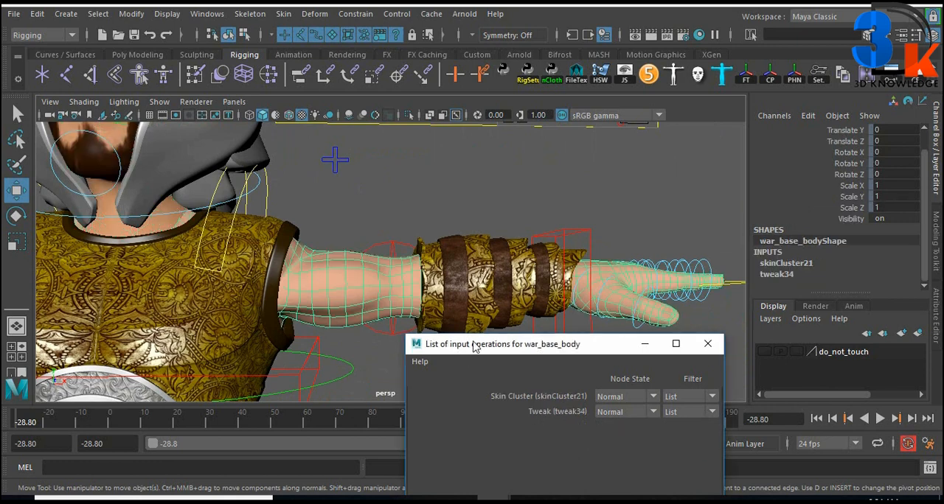
left_click_drag(474, 345, 494, 308)
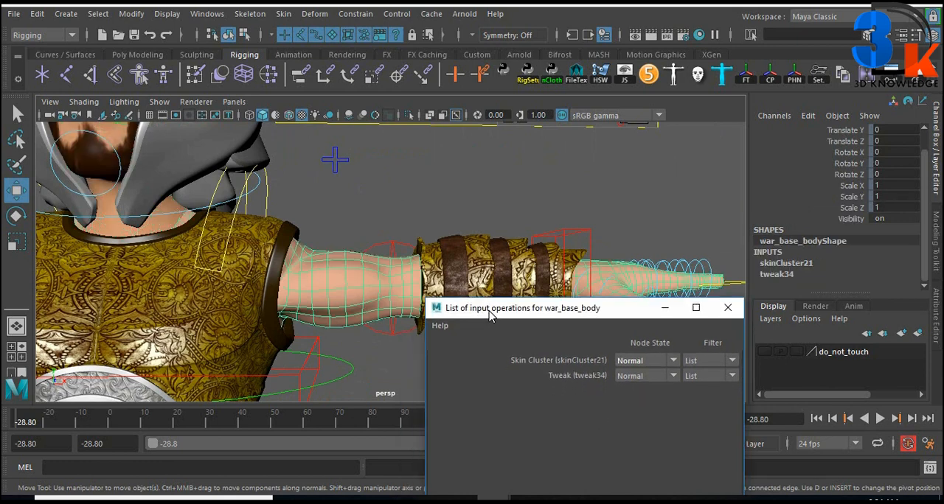
left_click(315, 13)
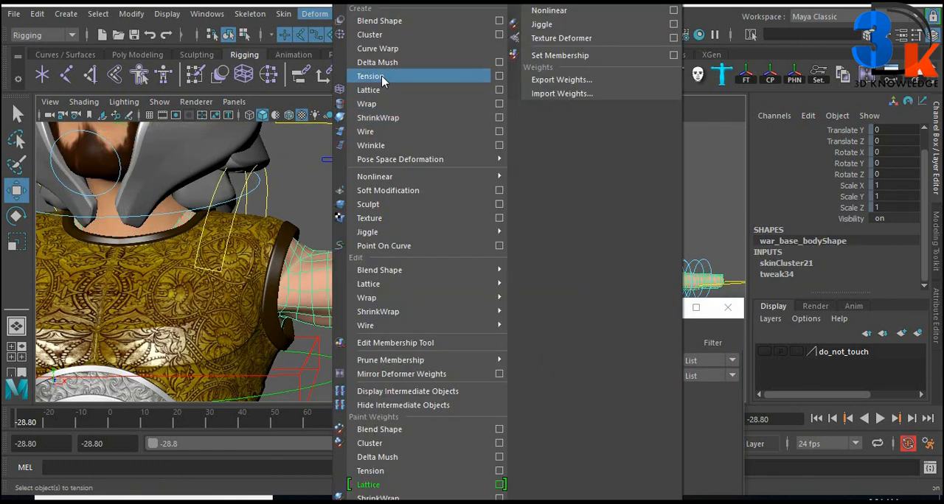
left_click(376, 61)
Move the wrist control IKArm_L to test the arm's deformation, and undo the move
left_click_drag(443, 266, 380, 266, "alt")
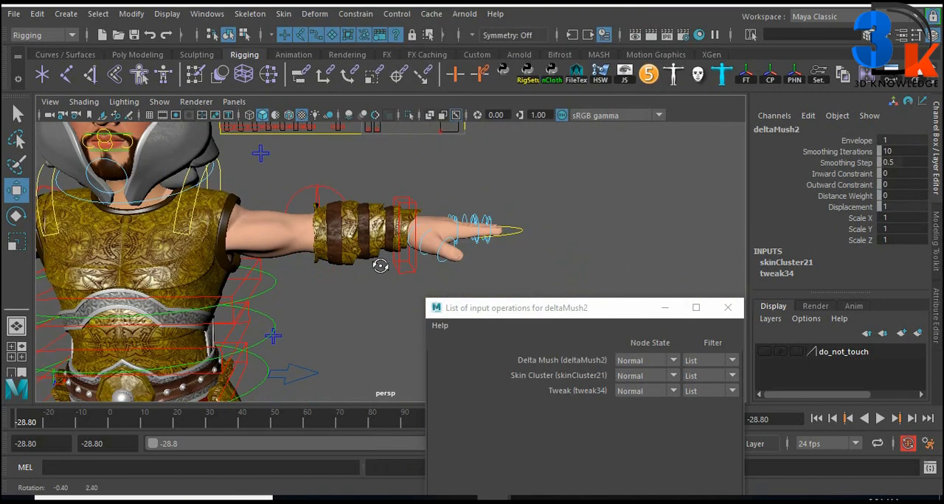
left_click(412, 234)
left_click_drag(411, 234, 282, 372)
key("ctrl+z")
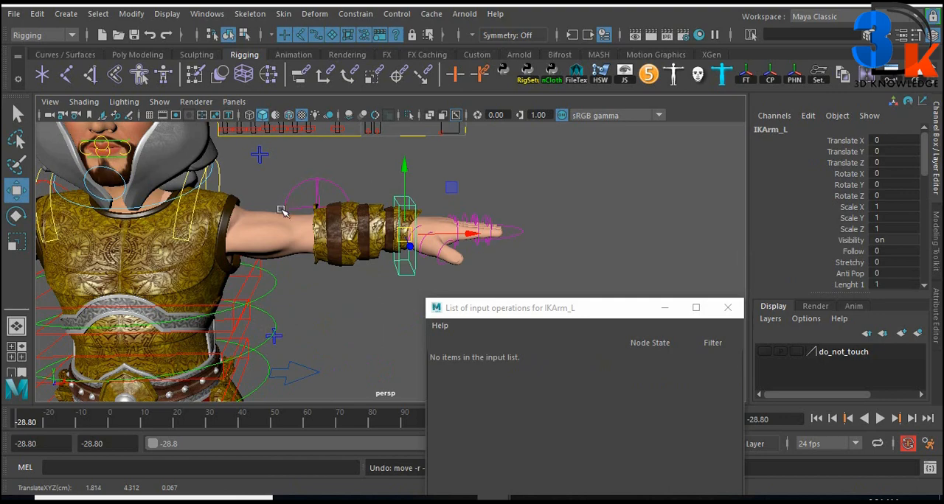
Close the list of input operations and bring the closed-eyed face into close view
middle_click_drag(262, 205, 367, 315, "alt")
right_click_drag(283, 293, 317, 246, "alt")
middle_click_drag(317, 246, 486, 281, "alt")
right_click_drag(337, 273, 332, 261, "alt")
left_click_drag(492, 310, 500, 221)
left_click(729, 219)
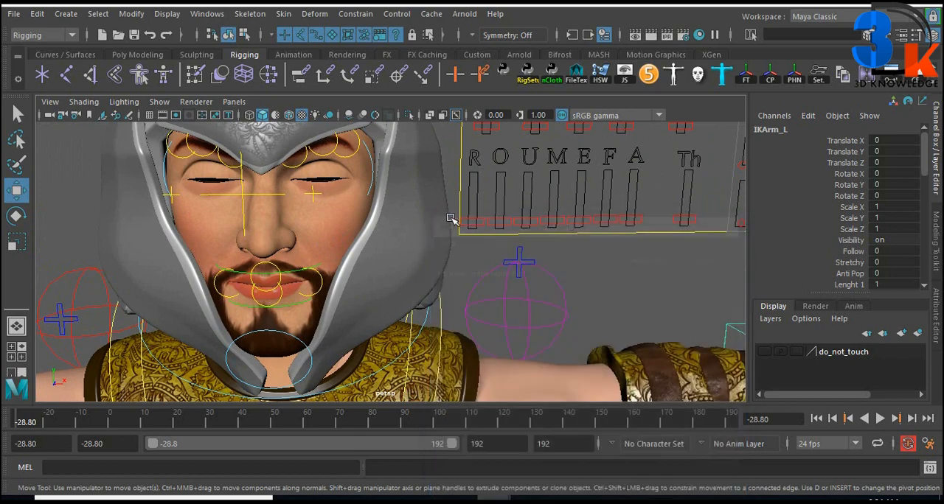
Select the face mesh and reopen the full list of its input operations
left_click(277, 232)
right_click_drag(611, 248, 505, 240, "alt")
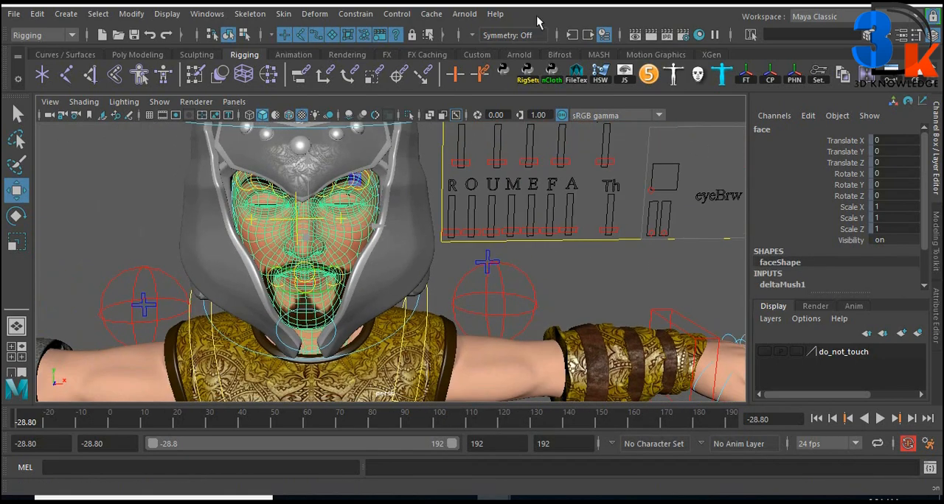
left_click(571, 37)
left_click(606, 152)
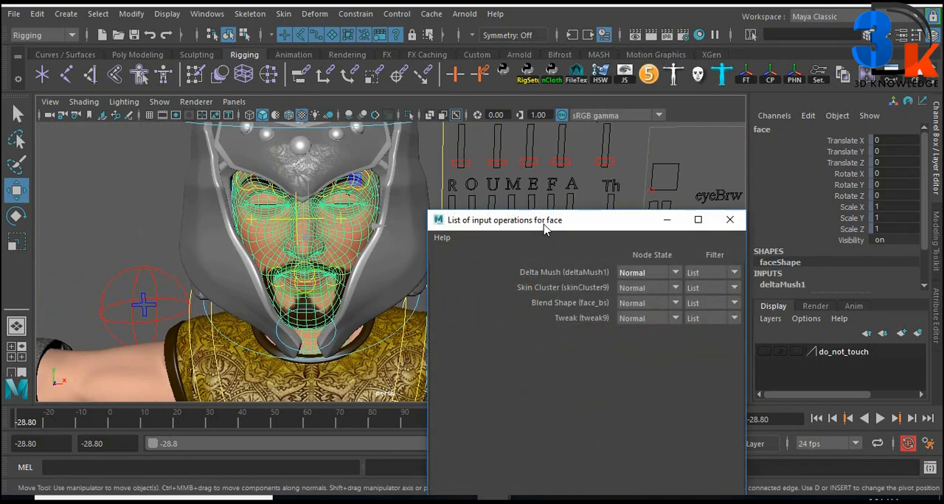
left_click_drag(546, 229, 626, 149)
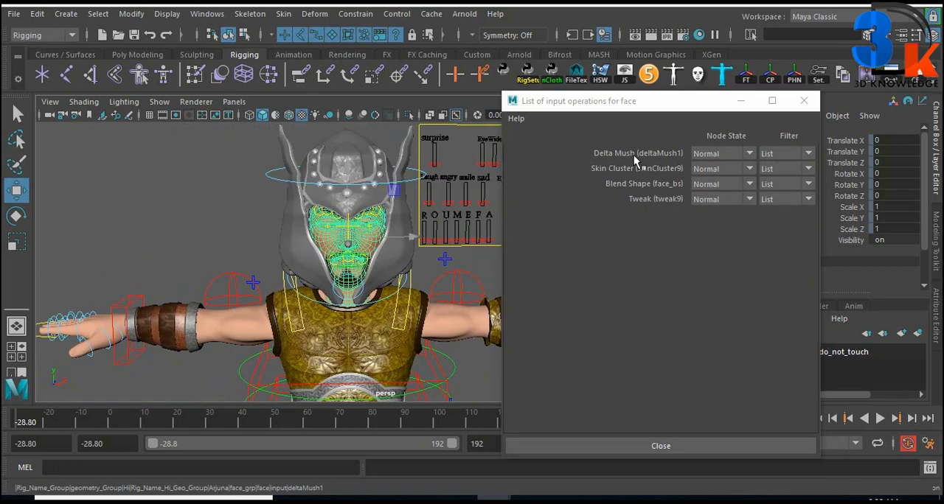
Reorder the face's deformers to Skin Cluster (skinCluster9), Delta Mush (deltaMush1), Blend Shape (face_bs) and Tweak (tweak9)
mouse_move(630, 168)
middle_mouse_down()
mouse_move(639, 188)
mouse_move(636, 170)
middle_mouse_up()
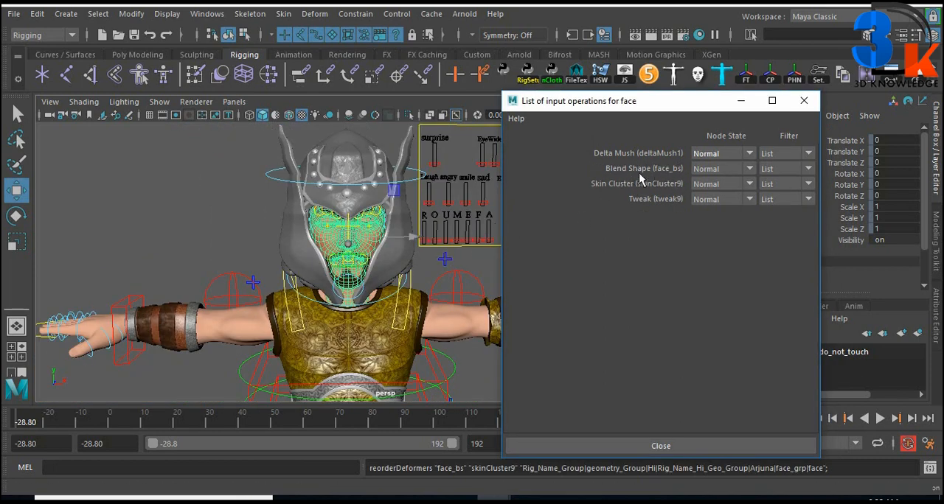
mouse_move(640, 172)
middle_mouse_down()
mouse_move(627, 156)
mouse_move(629, 185)
middle_mouse_up()
middle_click_drag(632, 154, 643, 196)
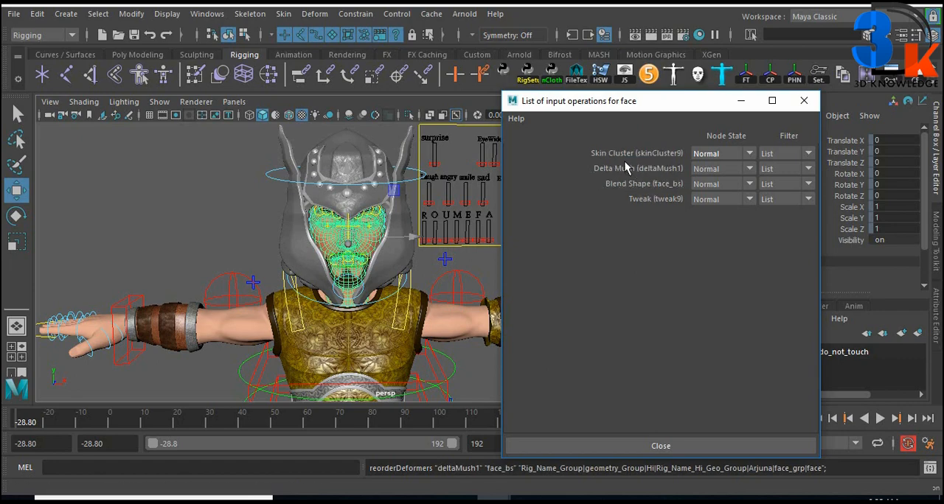